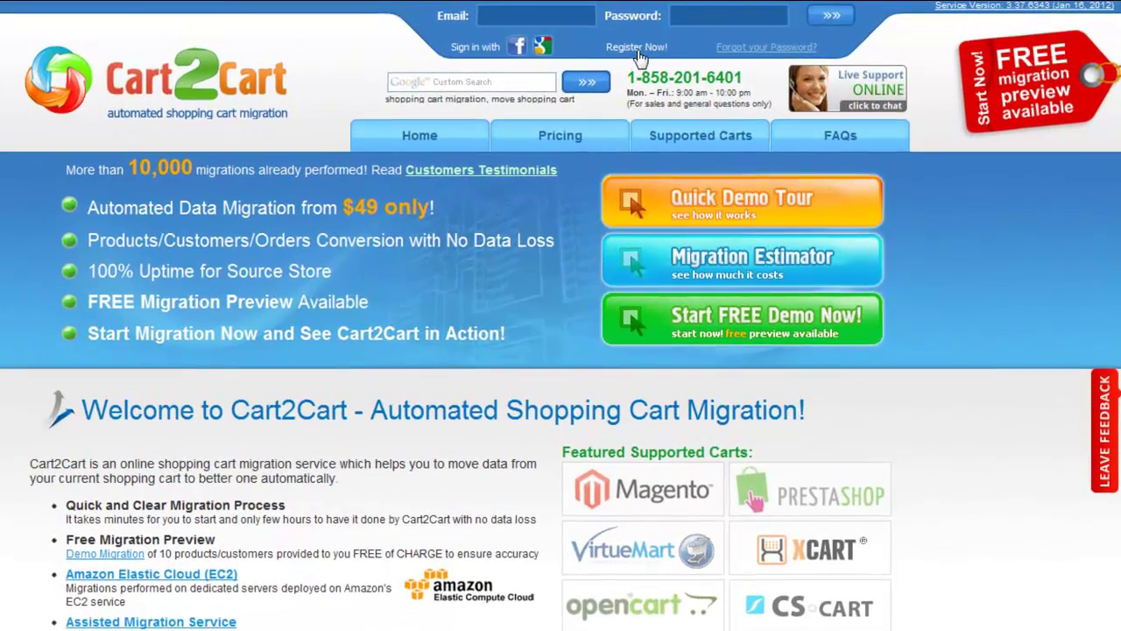
Step: Register a new Cart2Cart account with e-mail, first and last name, and password, accepting the terms
{"action": "left_click", "coordinate": [637, 49]}
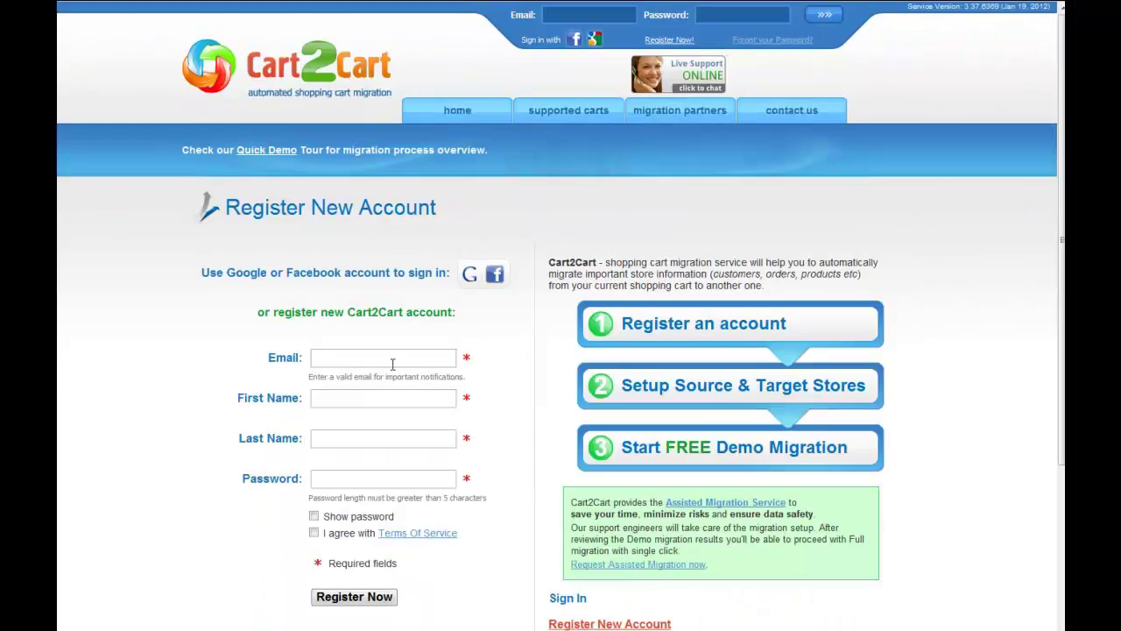
{"action": "left_click", "coordinate": [391, 362]}
{"action": "type", "text": "youremail"}
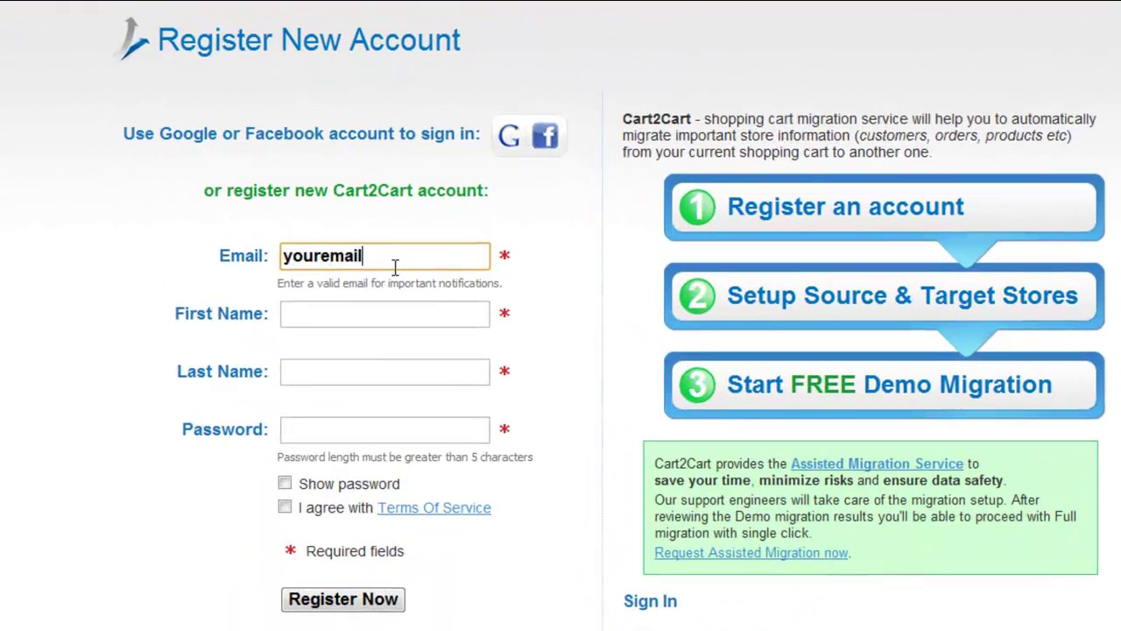
{"action": "type", "text": "@mail.com"}
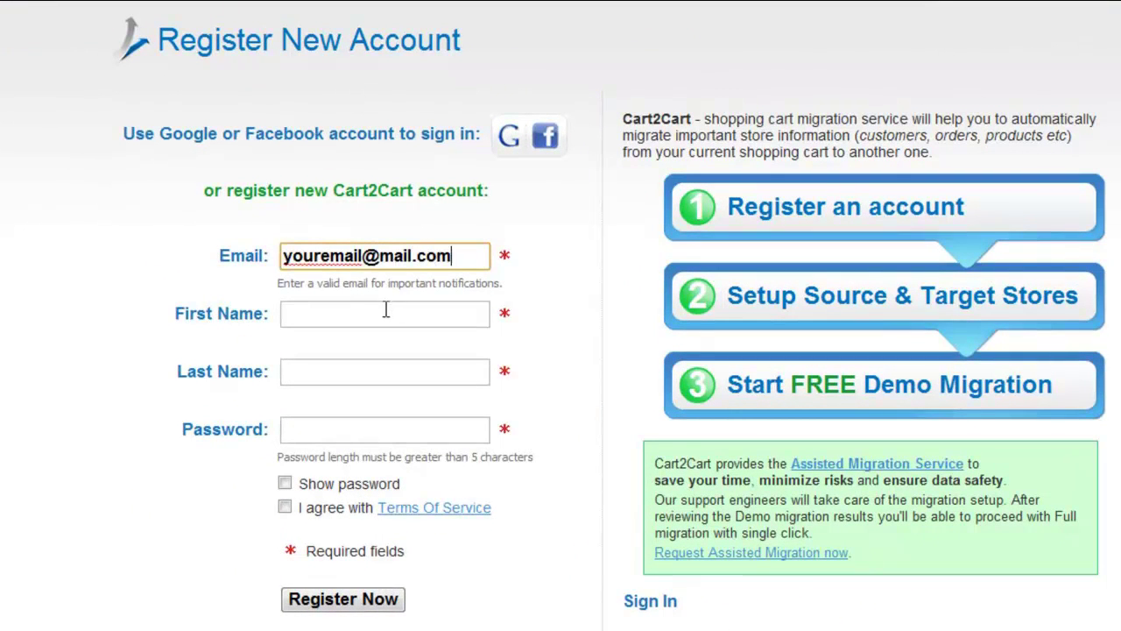
{"action": "left_click", "coordinate": [386, 312]}
{"action": "type", "text": "Your Name"}
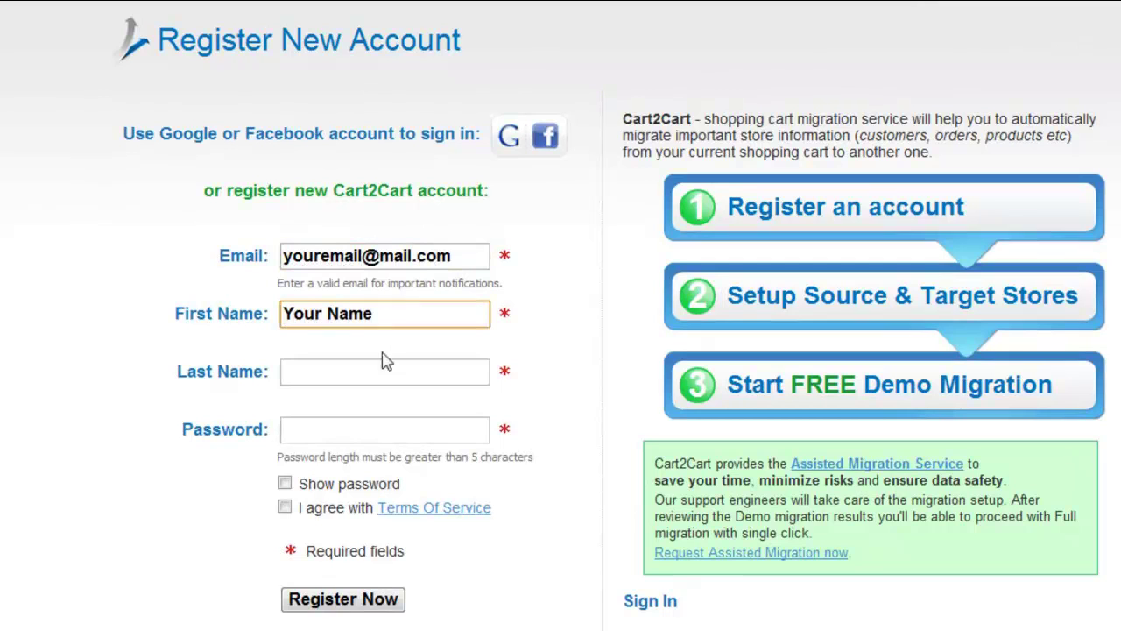
{"action": "left_click", "coordinate": [383, 363]}
{"action": "type", "text": "Your Last Name"}
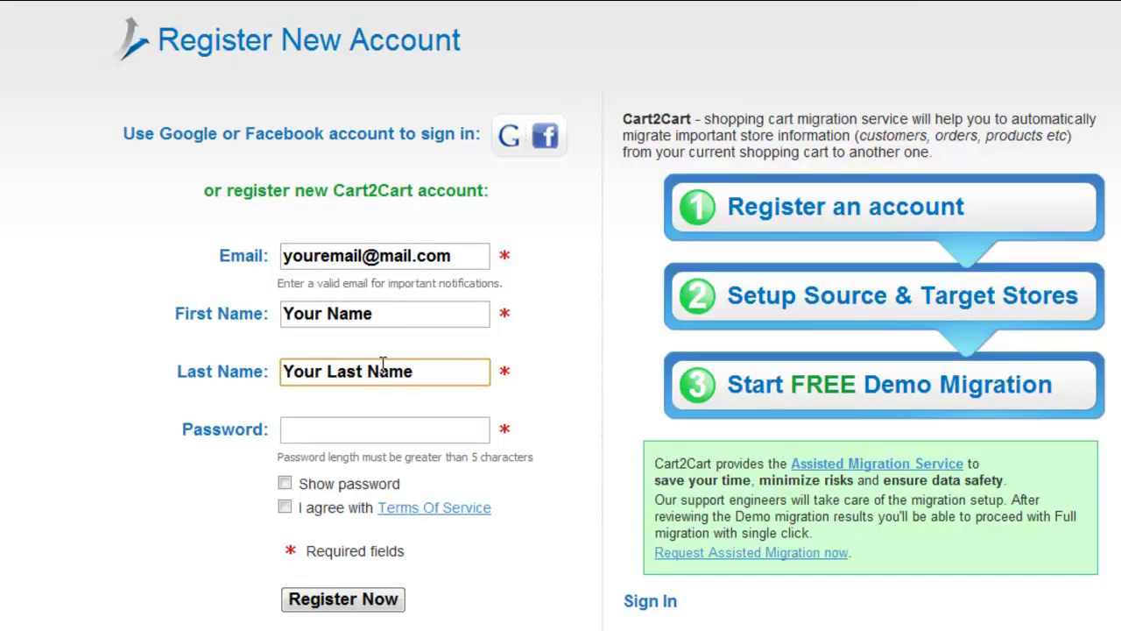
{"action": "left_click", "coordinate": [372, 427]}
{"action": "type", "text": "yourpassword"}
{"action": "left_click", "coordinate": [284, 507]}
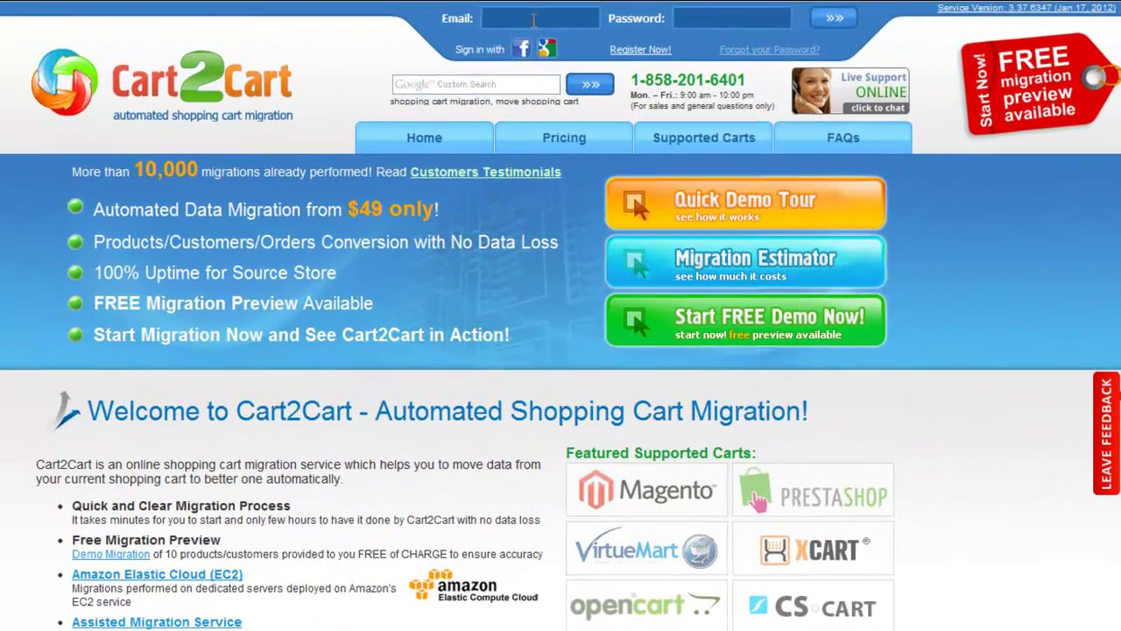
Step: Sign in with the account e-mail and password
{"action": "left_click", "coordinate": [586, 16]}
{"action": "type", "text": "yourema"}
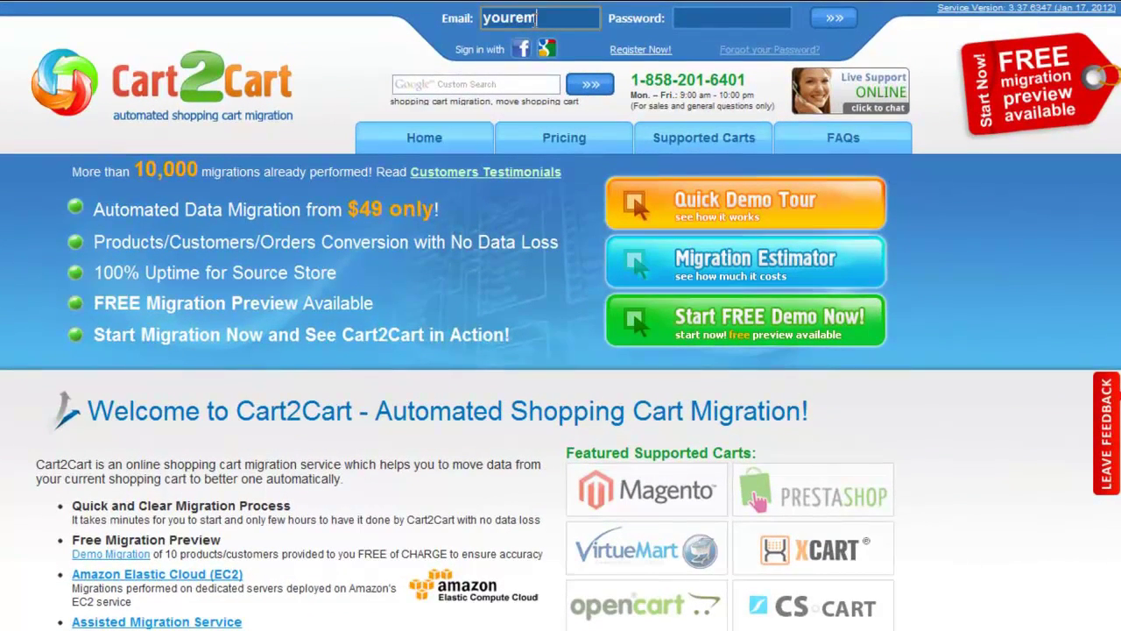
{"action": "type", "text": "il@mail.com"}
{"action": "left_click", "coordinate": [687, 16]}
{"action": "type", "text": "password"}
{"action": "left_click", "coordinate": [833, 17]}
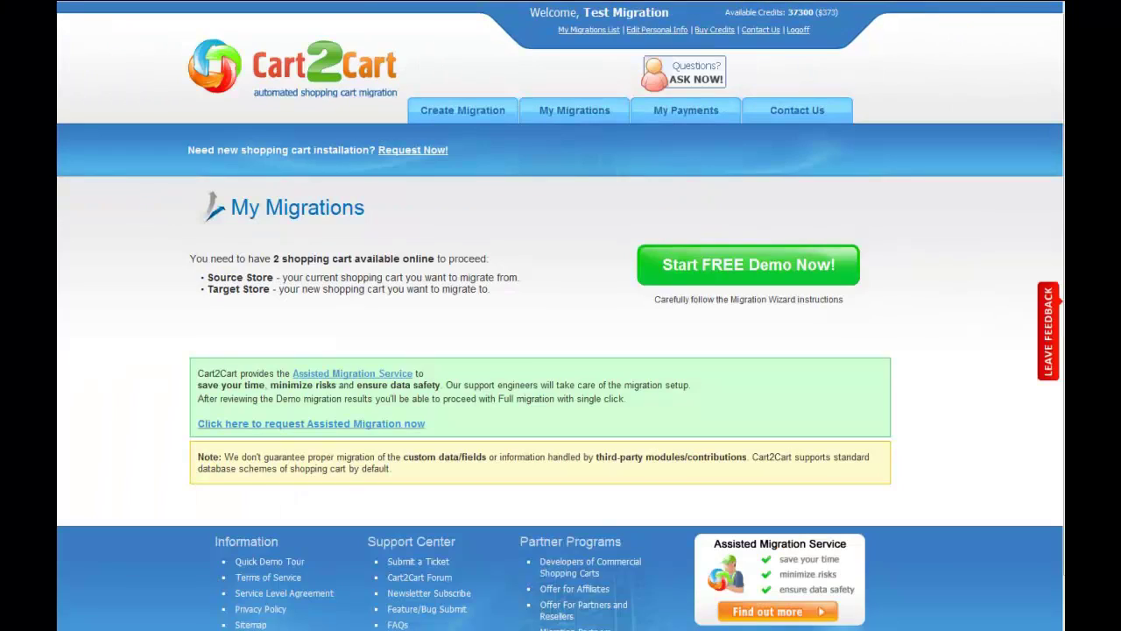
{"action": "mouse_move", "coordinate": [489, 107]}
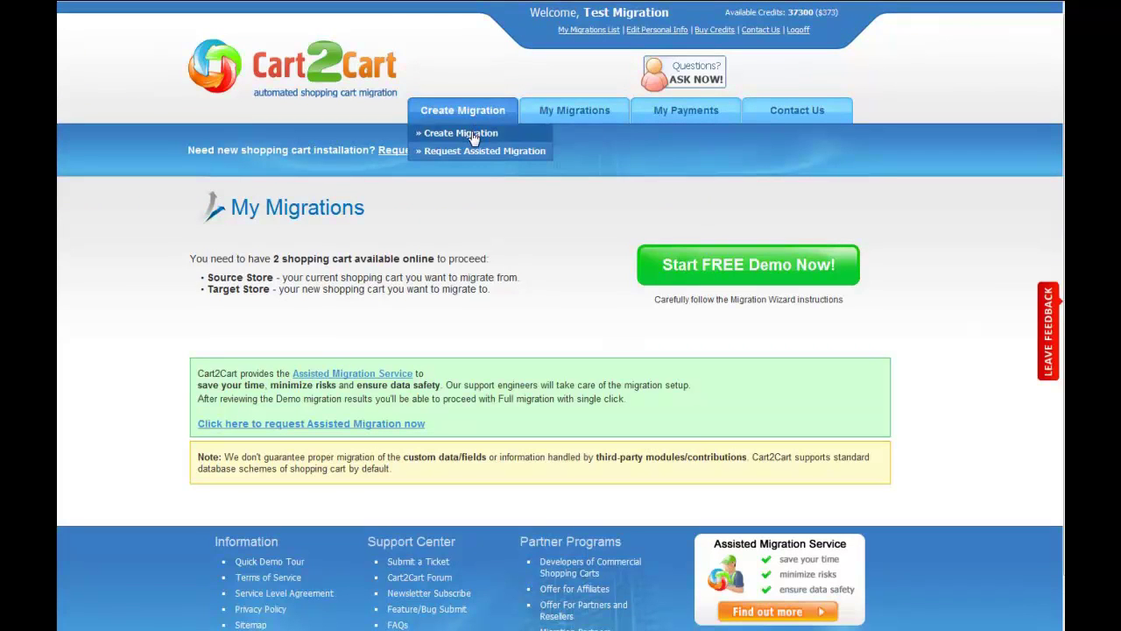
{"action": "left_click", "coordinate": [471, 133]}
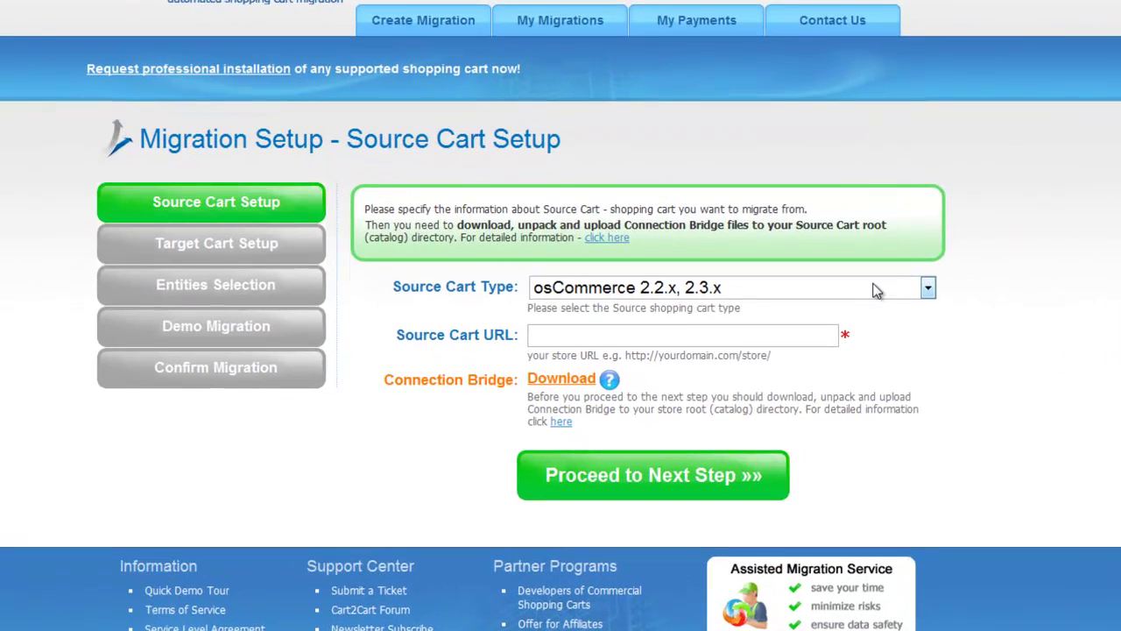
{"action": "left_click", "coordinate": [841, 318]}
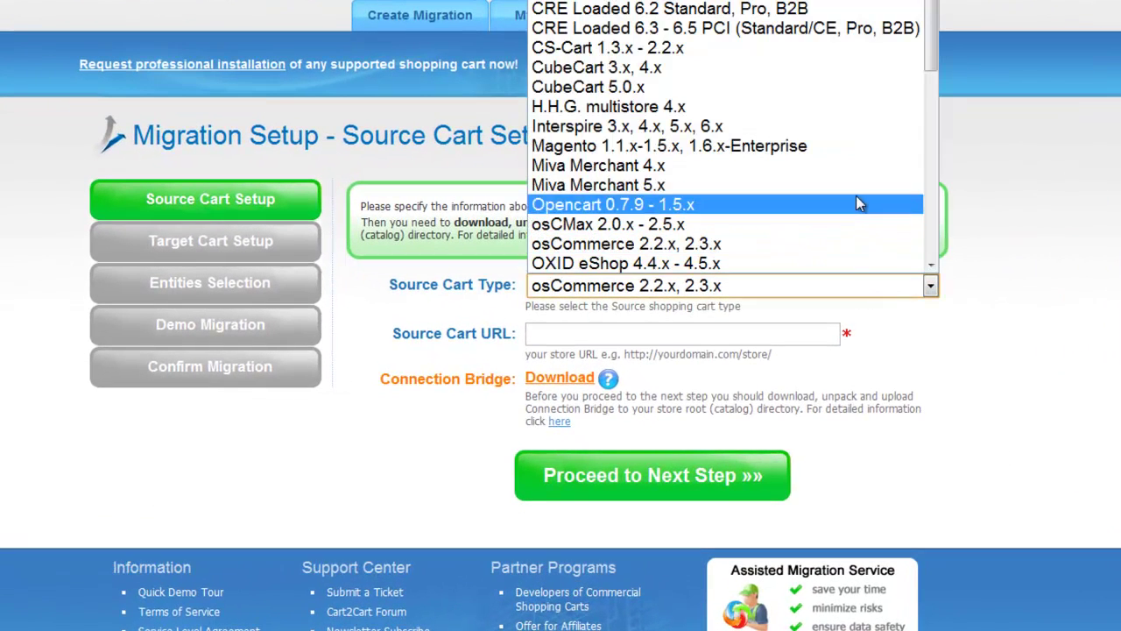
{"action": "left_click", "coordinate": [854, 146]}
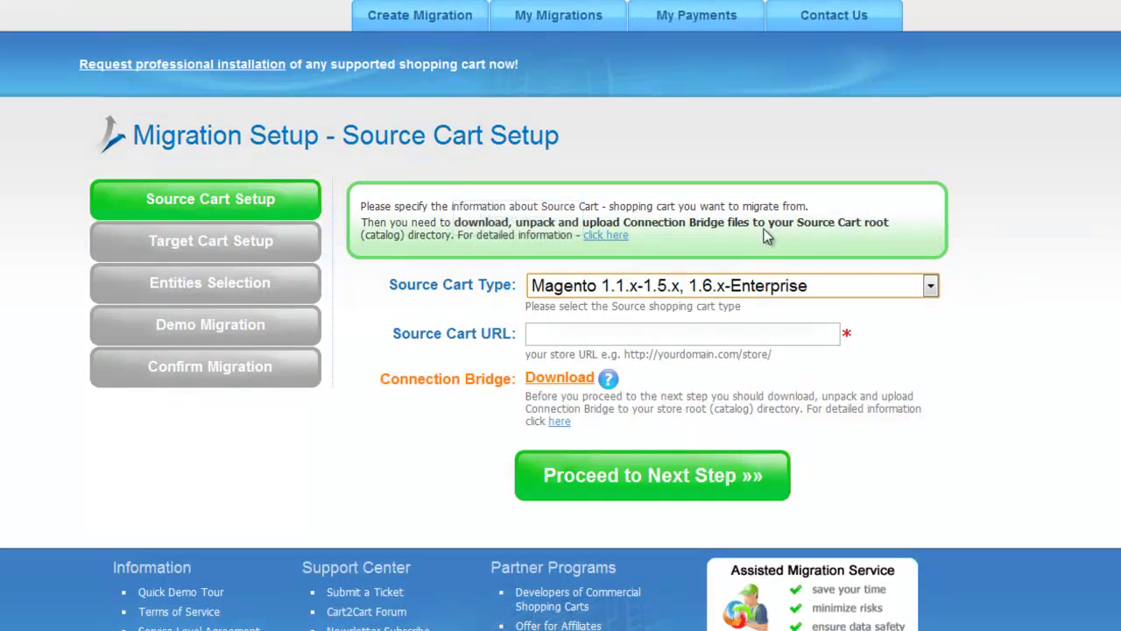
{"action": "left_click", "coordinate": [722, 335]}
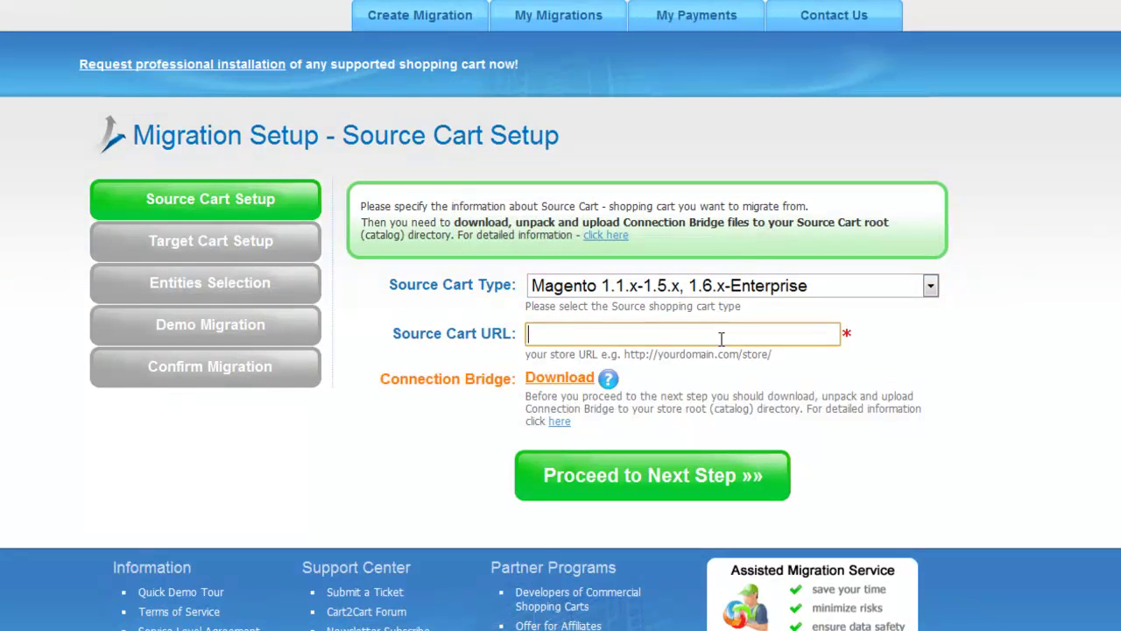
{"action": "type", "text": "www.yourc"}
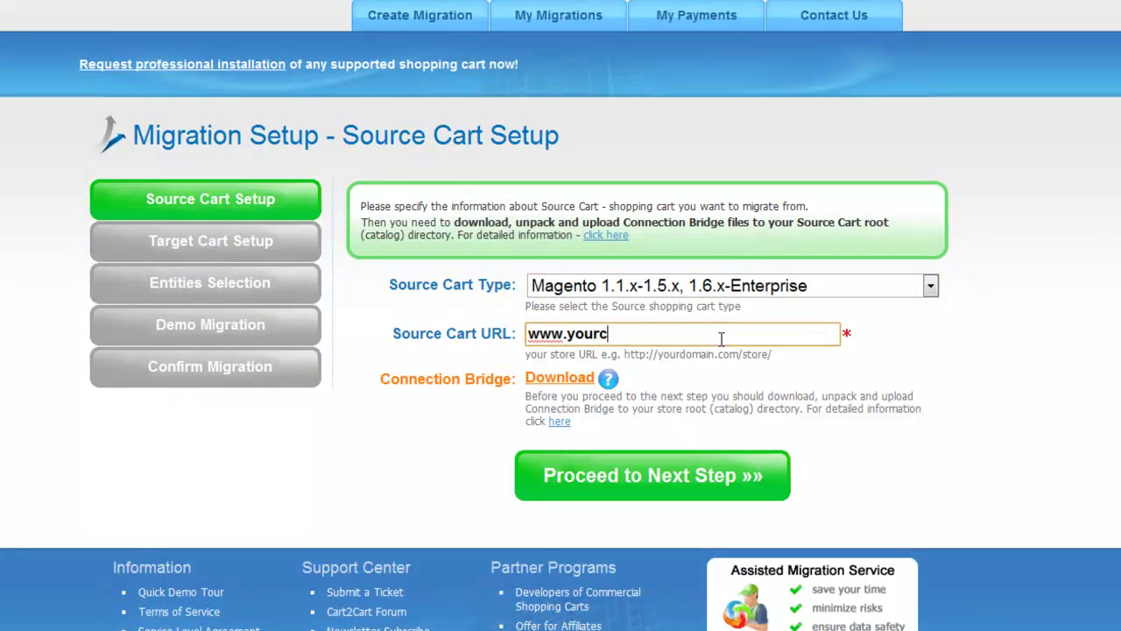
{"action": "type", "text": "urrentstore.com"}
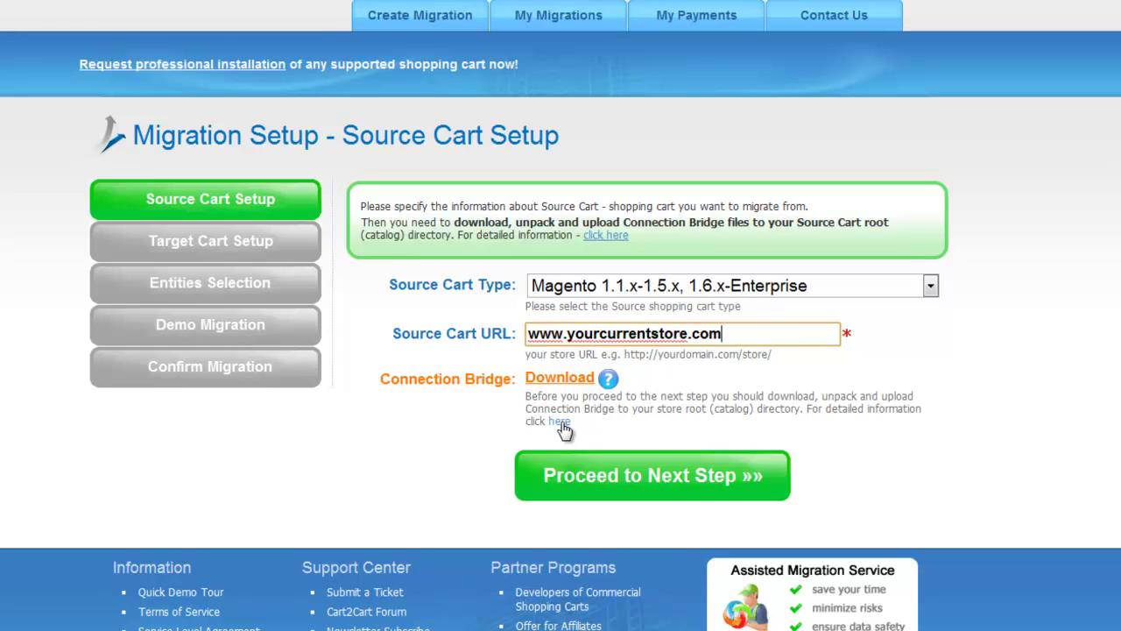
Step: Read the Connection Bridge help, then return and proceed to the Target Cart Setup step
{"action": "left_click", "coordinate": [559, 422]}
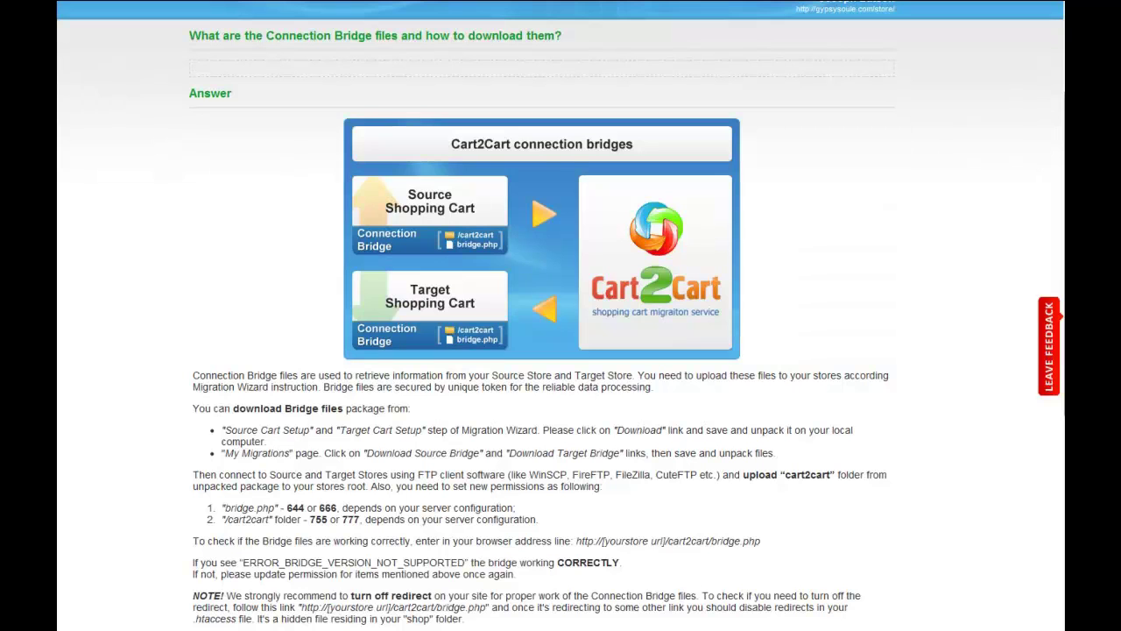
{"action": "key", "text": "alt+Left"}
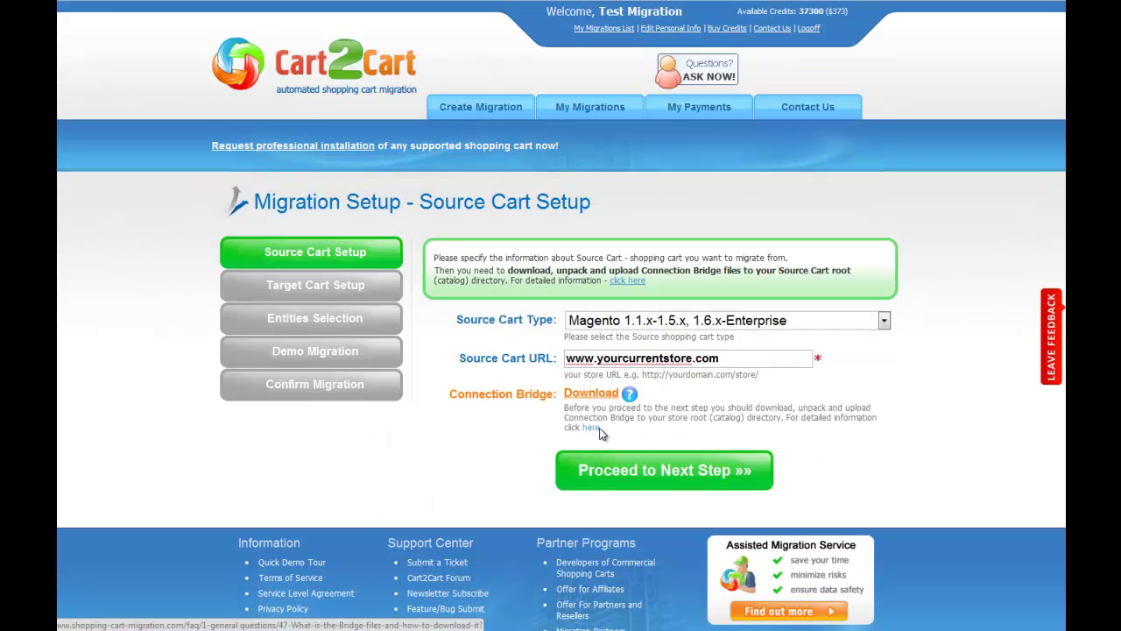
{"action": "left_click", "coordinate": [655, 473]}
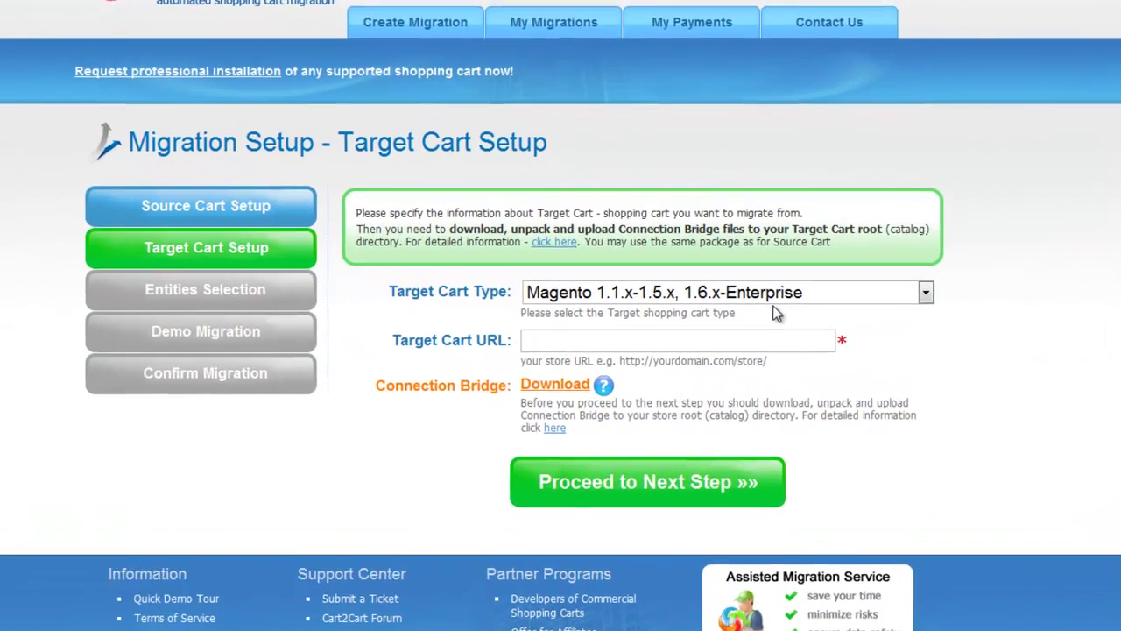
{"action": "left_click", "coordinate": [798, 321]}
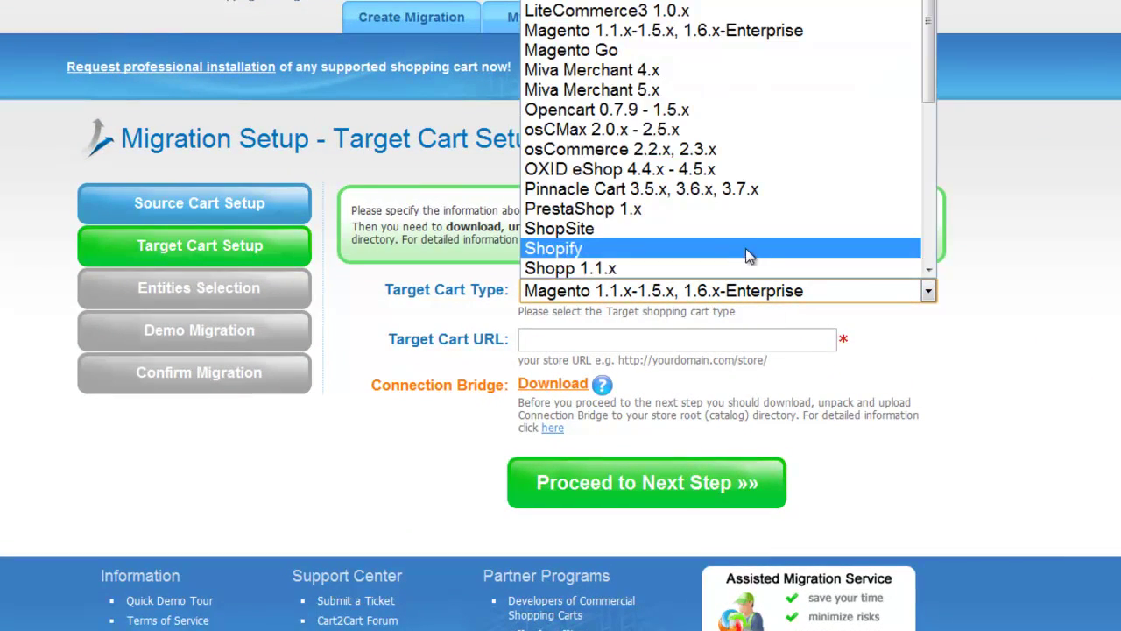
{"action": "left_click", "coordinate": [742, 208]}
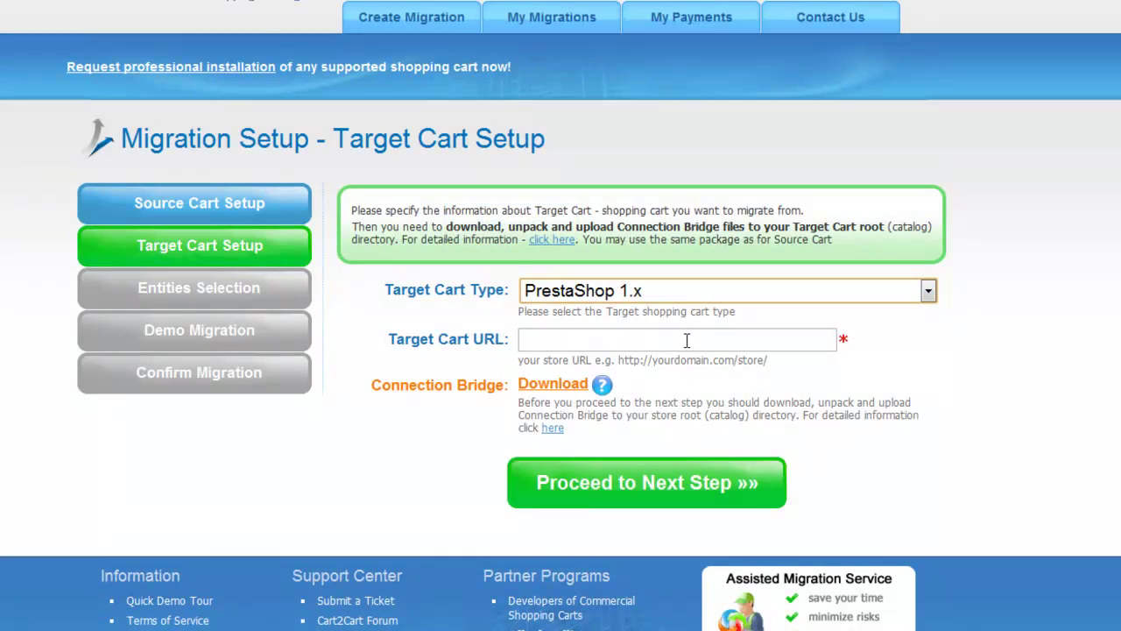
{"action": "left_click", "coordinate": [686, 340]}
{"action": "type", "text": "www."}
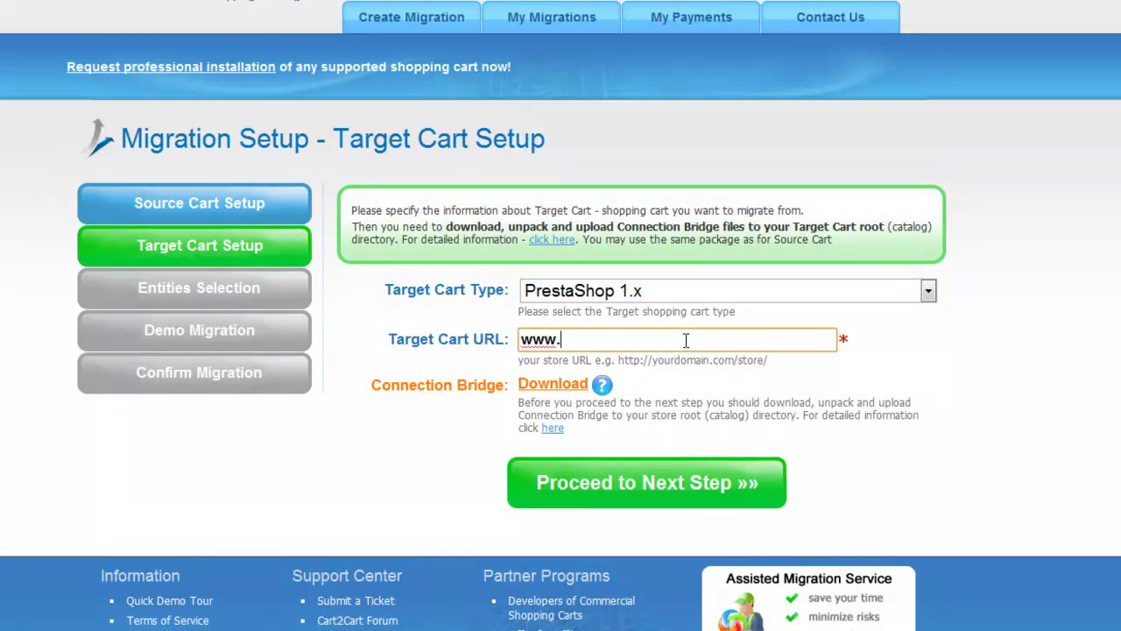
{"action": "type", "text": "yourprestashopstor"}
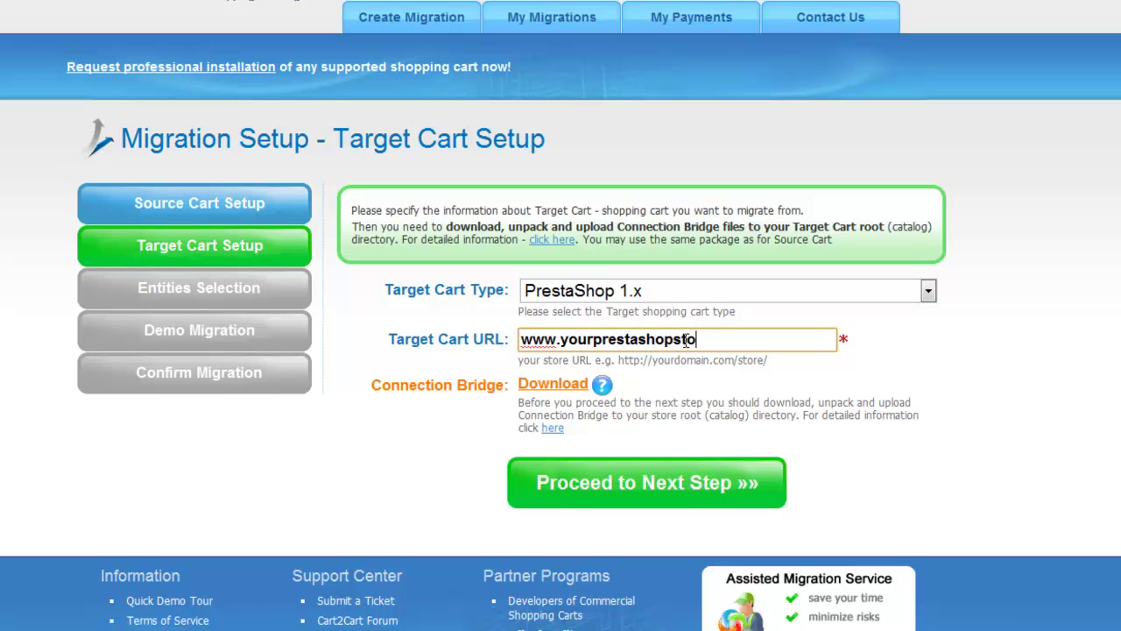
{"action": "type", "text": "e.com"}
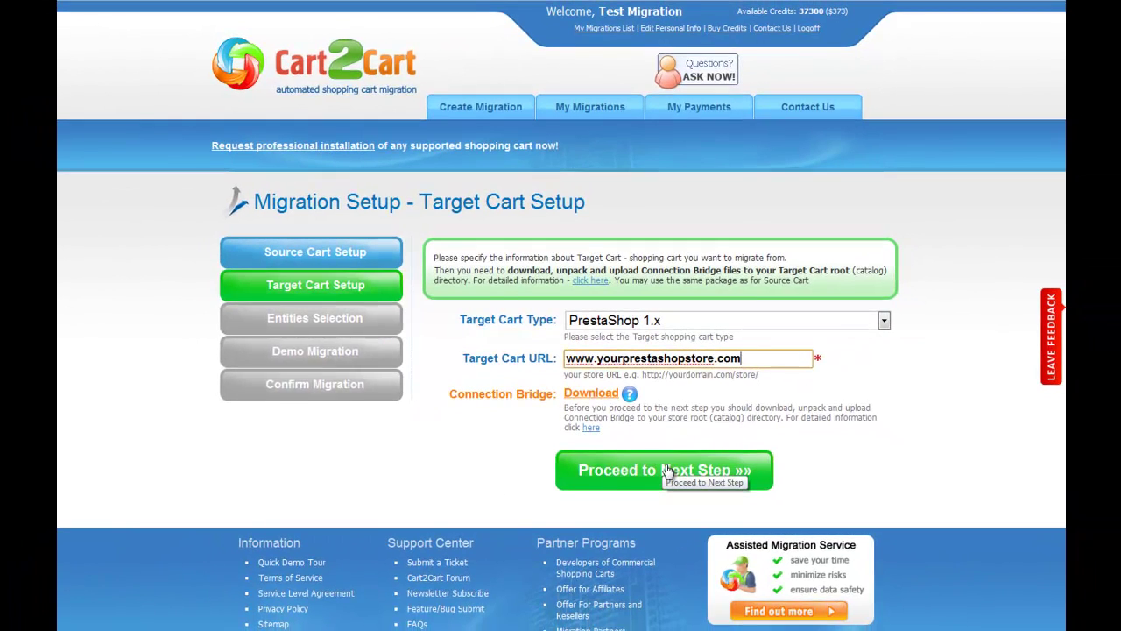
Step: On the Entities Selection step, select all entities for migration, including products and orders
{"action": "left_click", "coordinate": [667, 471]}
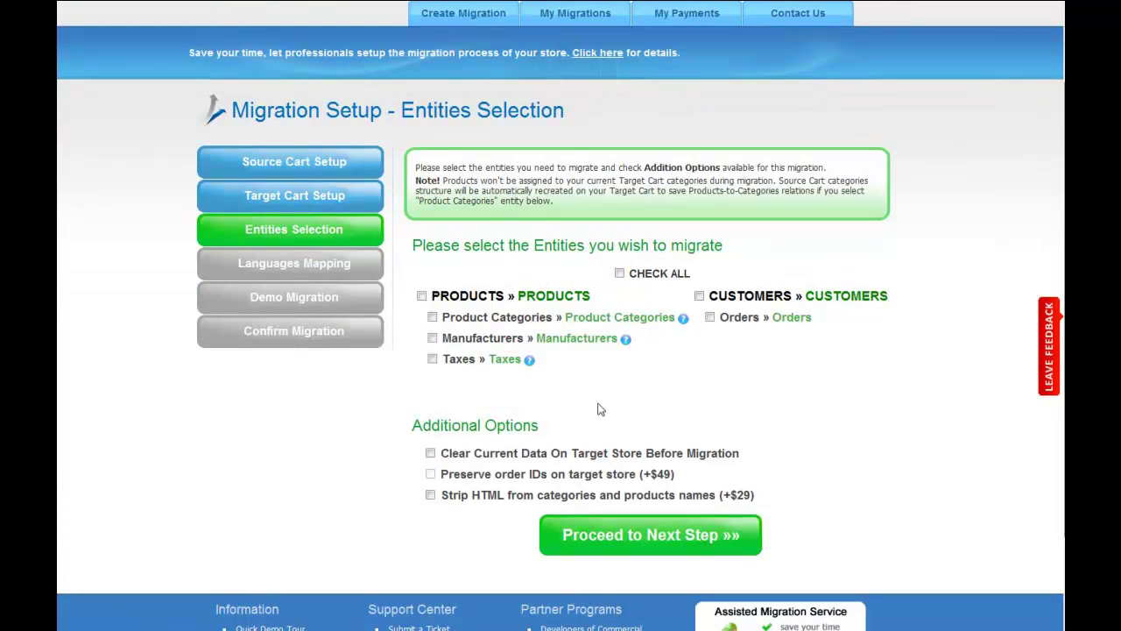
{"action": "left_click", "coordinate": [423, 297]}
{"action": "left_click", "coordinate": [711, 318]}
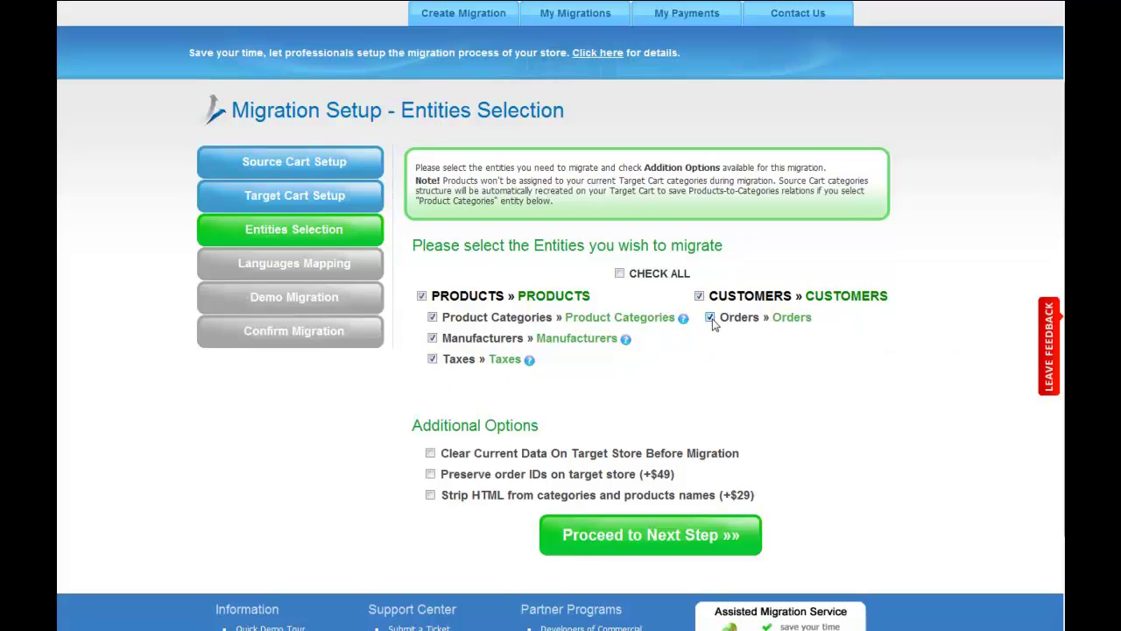
{"action": "left_click", "coordinate": [620, 274]}
Step: Leave clearing target data, preserving order IDs and stripping HTML from names all turned off
{"action": "left_click", "coordinate": [431, 454]}
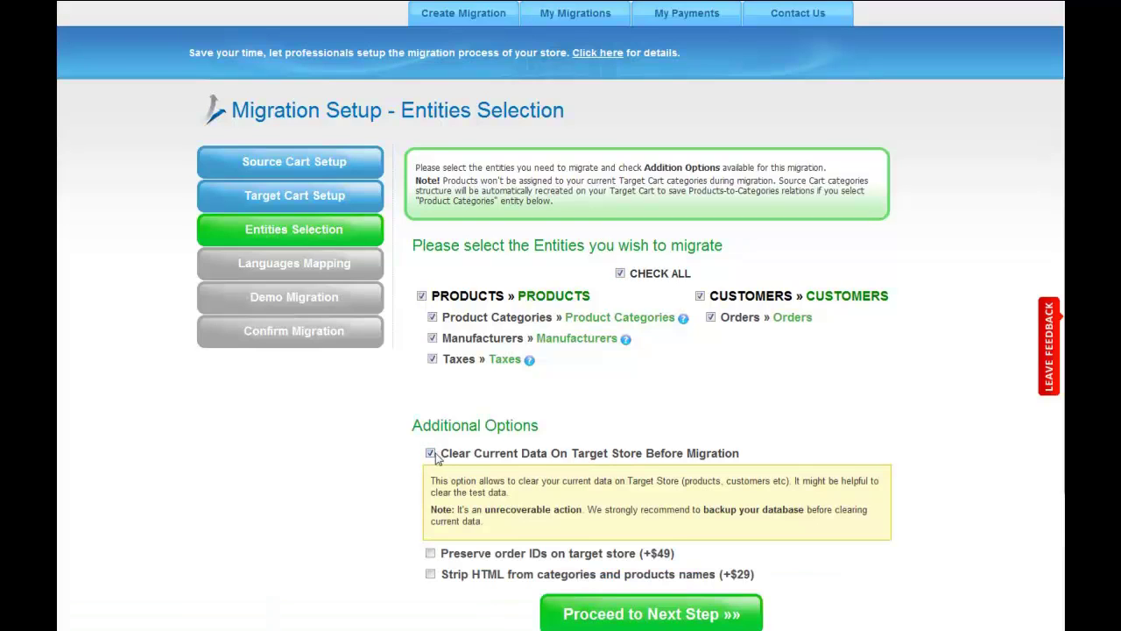
{"action": "left_click", "coordinate": [430, 554]}
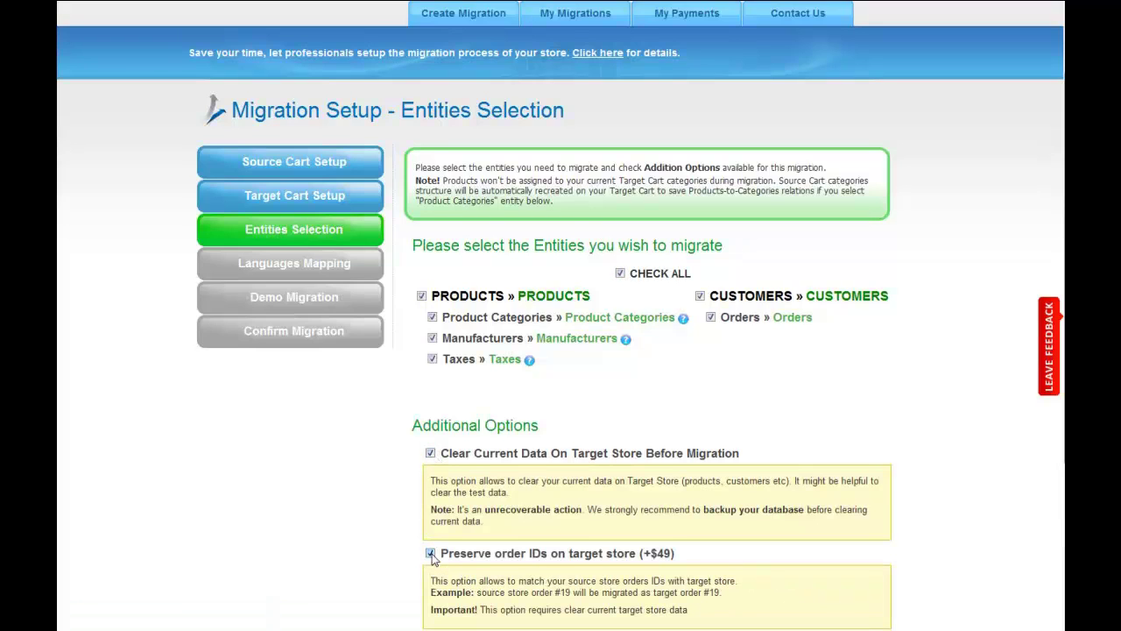
{"action": "left_click", "coordinate": [431, 553]}
{"action": "left_click", "coordinate": [430, 452]}
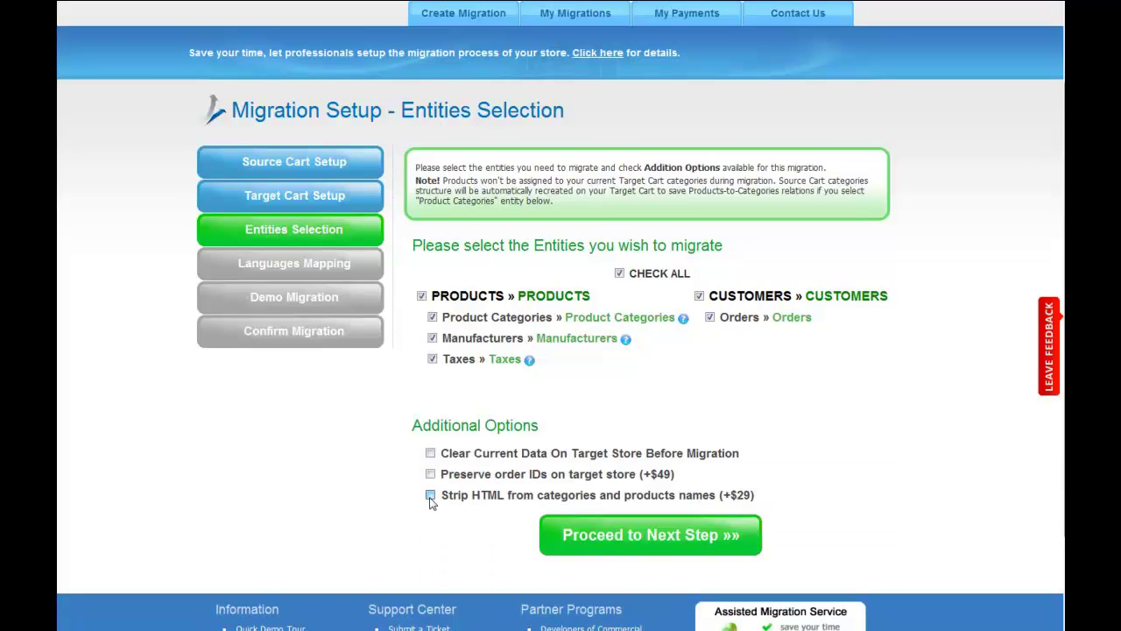
{"action": "left_click", "coordinate": [430, 496]}
{"action": "left_click", "coordinate": [430, 496]}
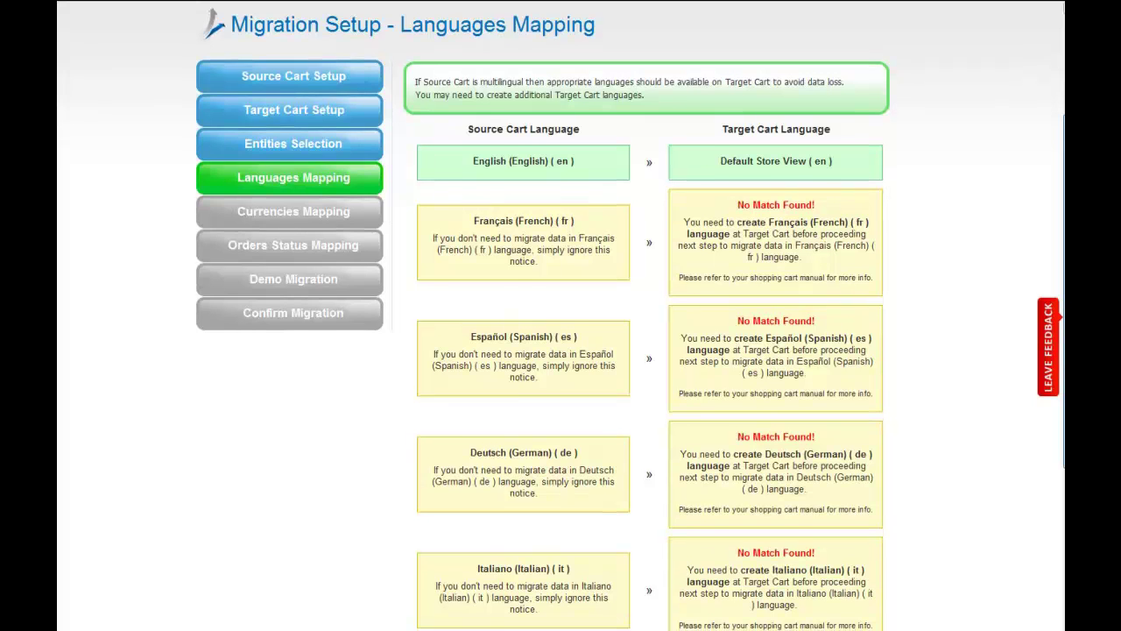
Step: Accept the default languages mapping and proceed to the Currencies Mapping step
{"action": "scroll", "coordinate": [561, 315], "scroll_direction": "down", "scroll_amount": 1}
{"action": "scroll", "coordinate": [560, 316], "scroll_direction": "down", "scroll_amount": 2}
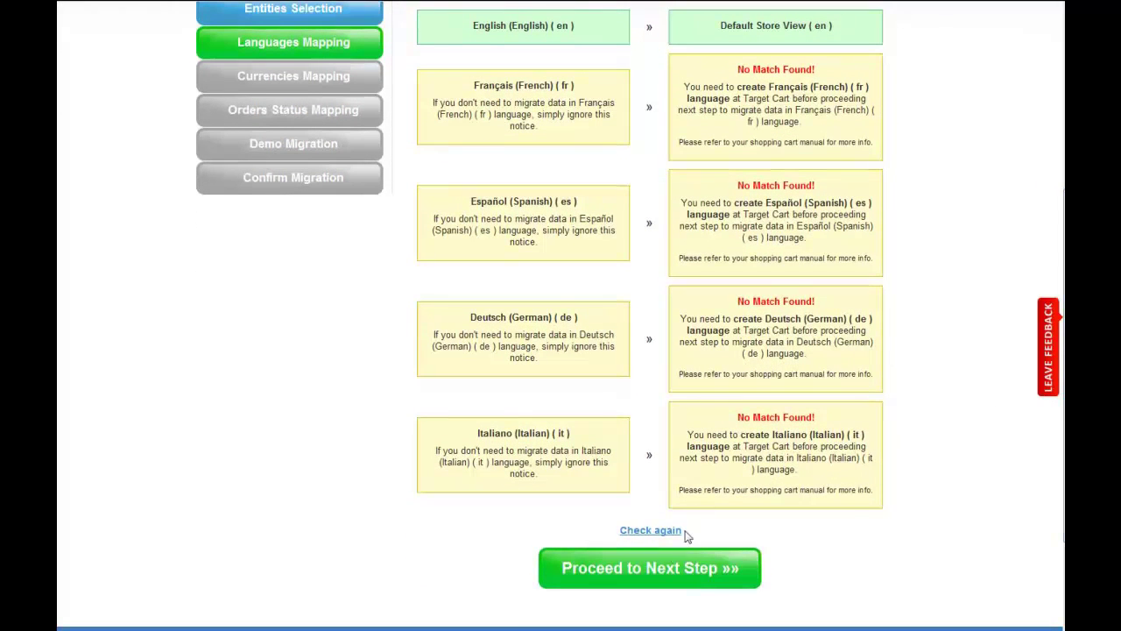
{"action": "left_click", "coordinate": [663, 582]}
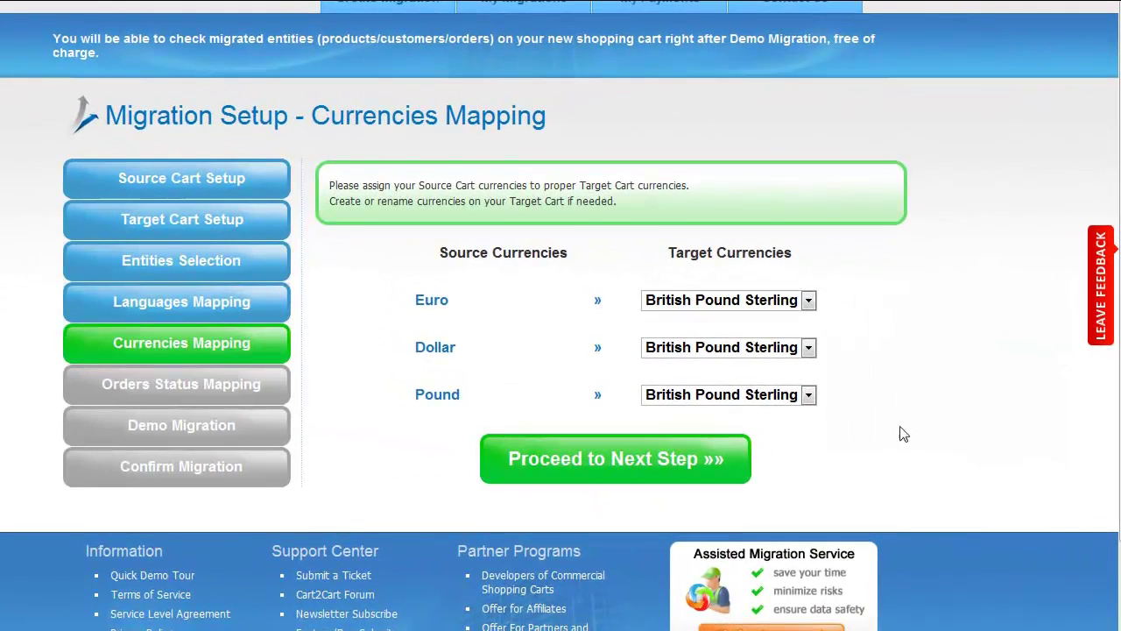
Step: Map the Euro source currency to Euro and Dollar to US Dollar
{"action": "left_click", "coordinate": [743, 299]}
{"action": "left_click", "coordinate": [708, 336]}
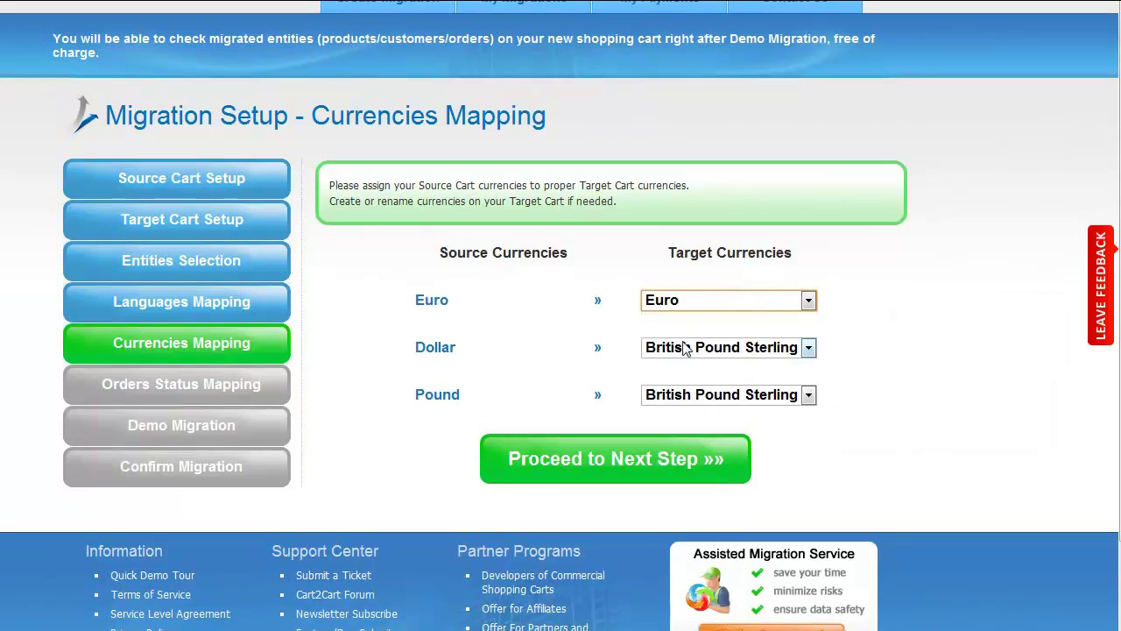
{"action": "left_click", "coordinate": [686, 350]}
{"action": "left_click", "coordinate": [679, 403]}
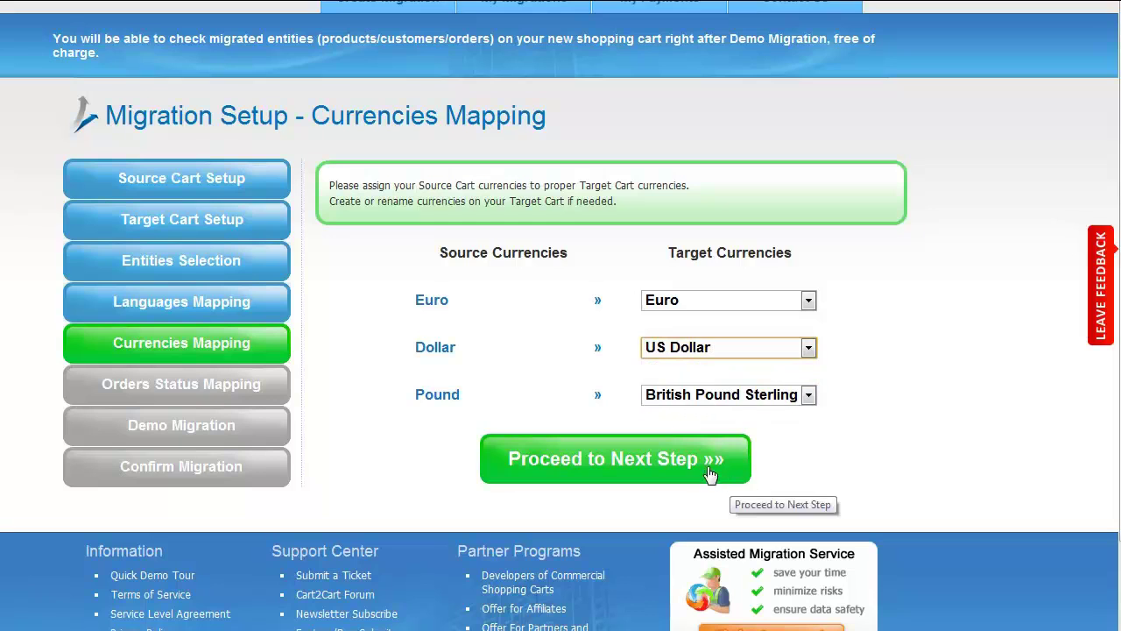
Step: Map Awaiting cheque payment to Pending, Payment accepted to Pending Payment, Preparation in progress to Processing, then proceed
{"action": "left_click", "coordinate": [621, 462]}
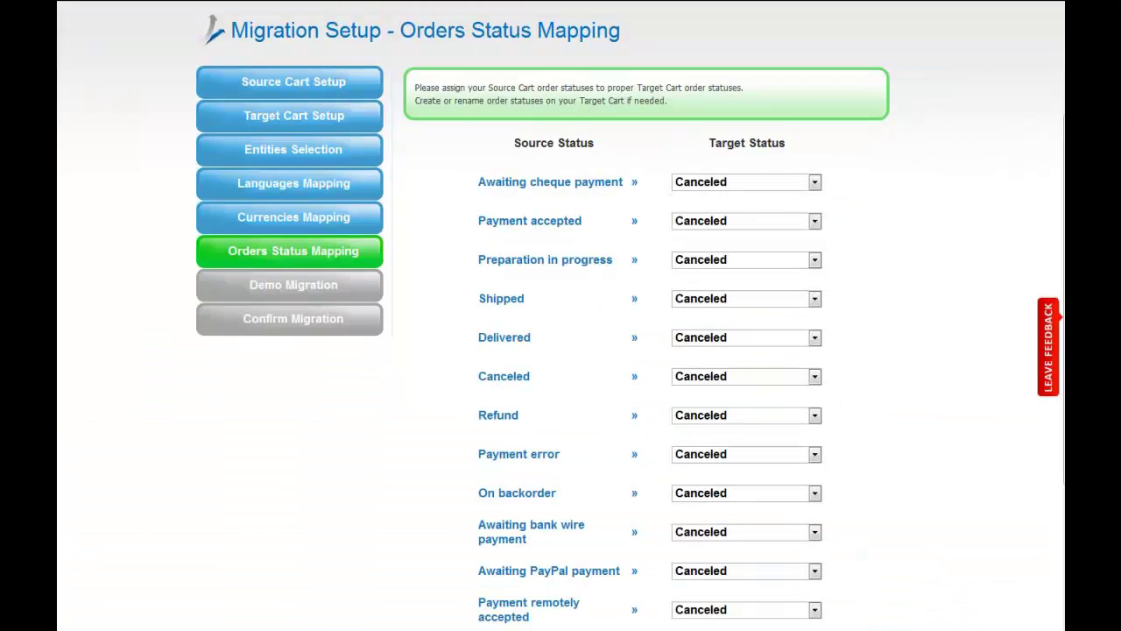
{"action": "left_click", "coordinate": [800, 186]}
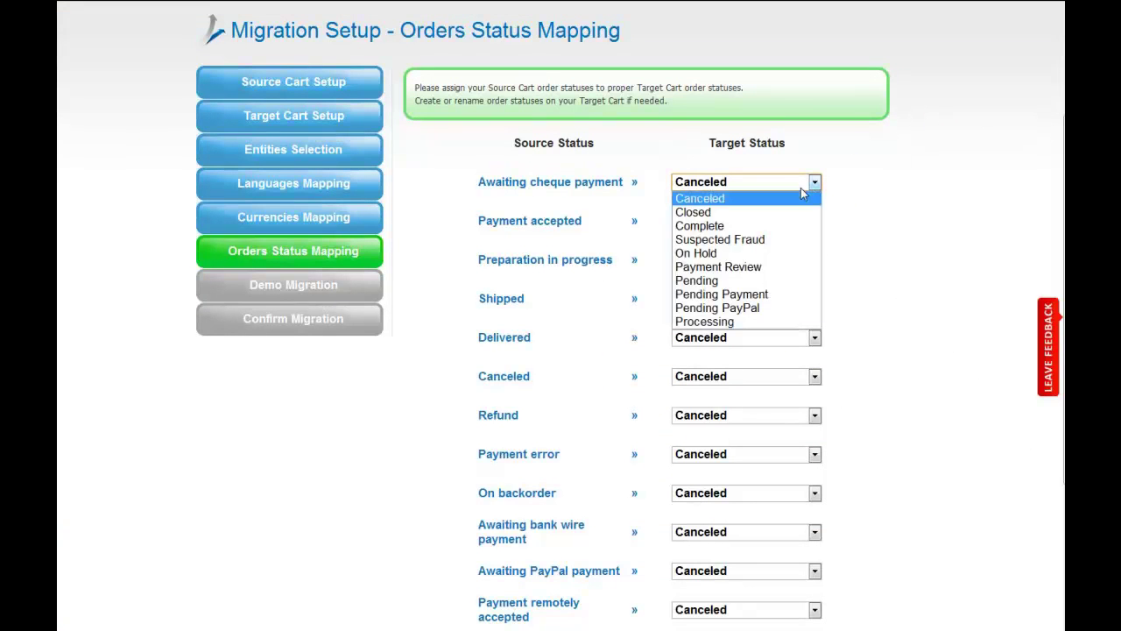
{"action": "left_click", "coordinate": [781, 280]}
{"action": "left_click", "coordinate": [753, 222]}
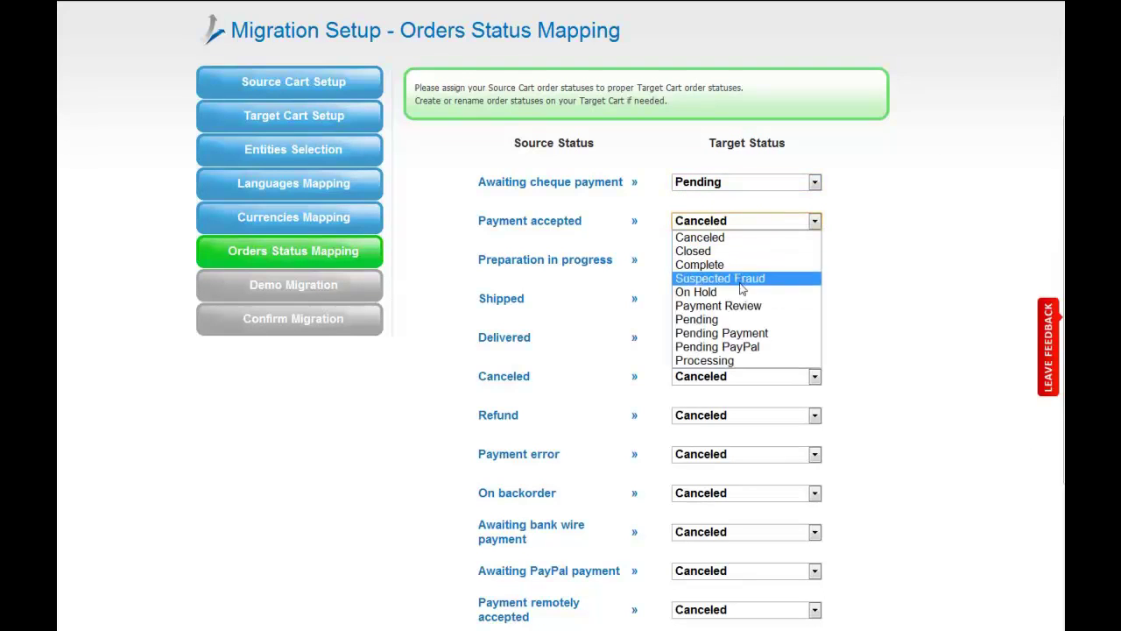
{"action": "left_click", "coordinate": [745, 331]}
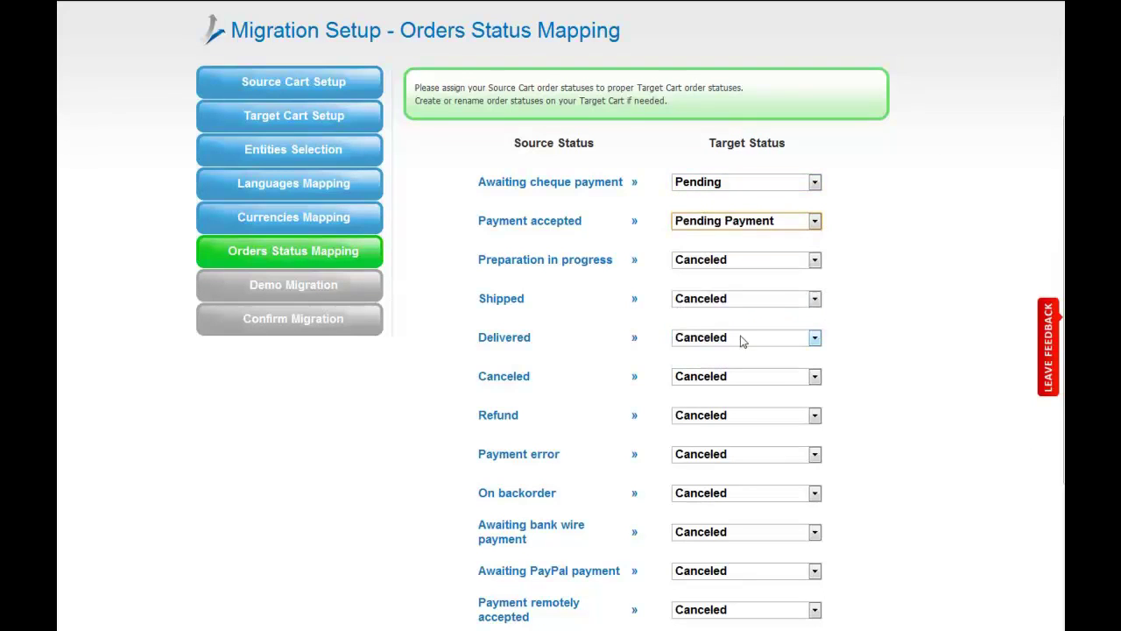
{"action": "left_click", "coordinate": [752, 263]}
{"action": "left_click", "coordinate": [734, 399]}
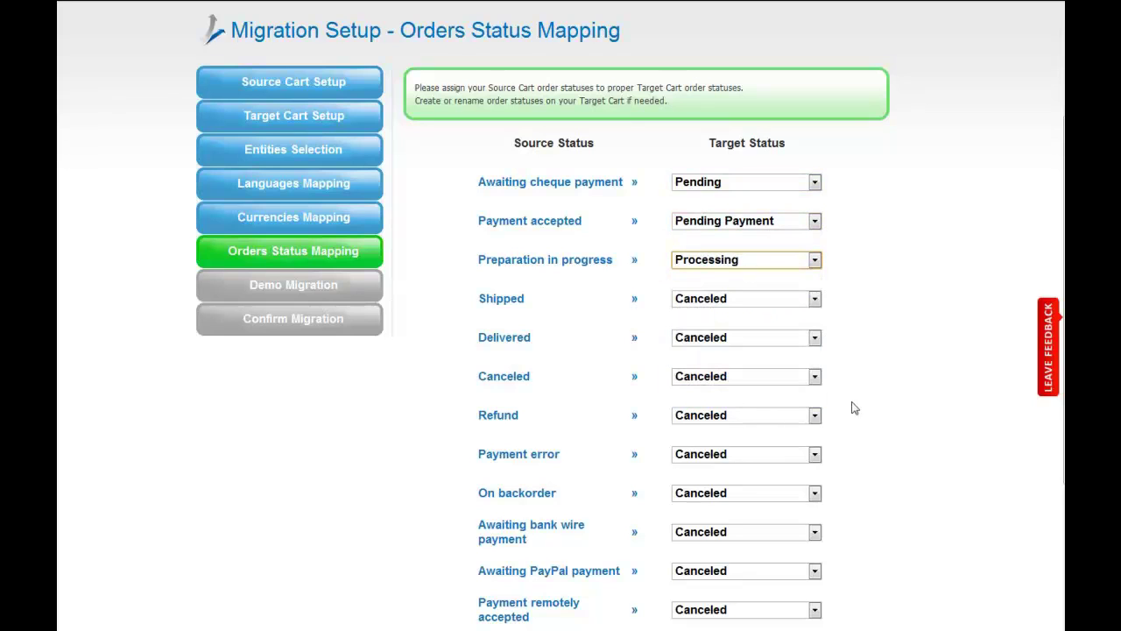
{"action": "scroll", "coordinate": [999, 406], "scroll_direction": "down", "scroll_amount": 1}
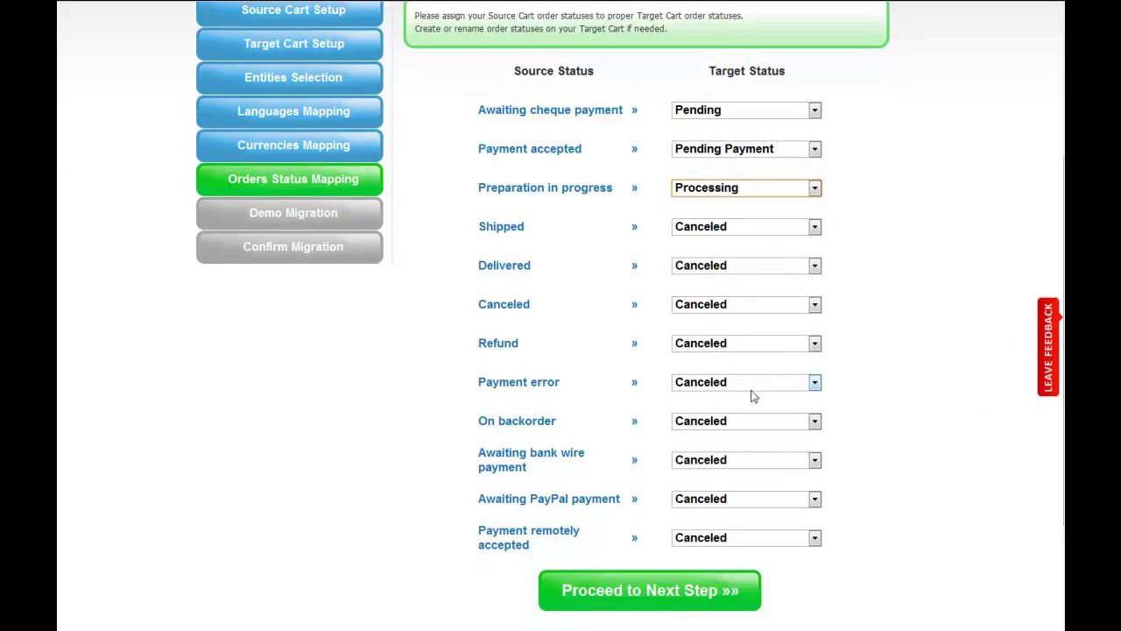
{"action": "left_click", "coordinate": [679, 589]}
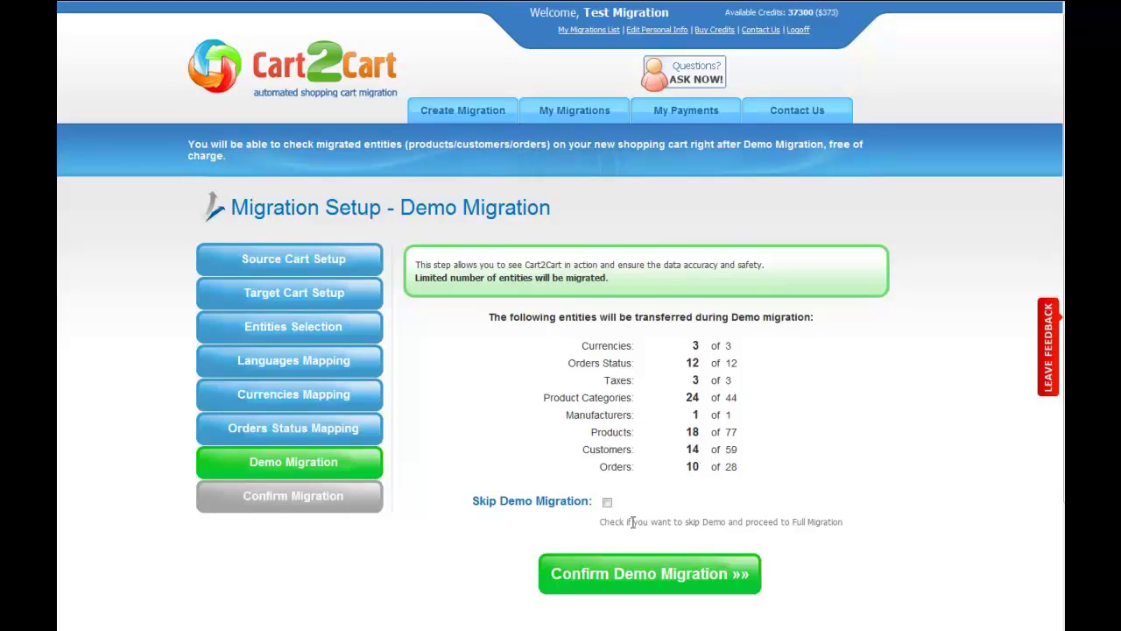
Step: Keep the demo migration enabled and confirm running it
{"action": "left_click", "coordinate": [606, 502]}
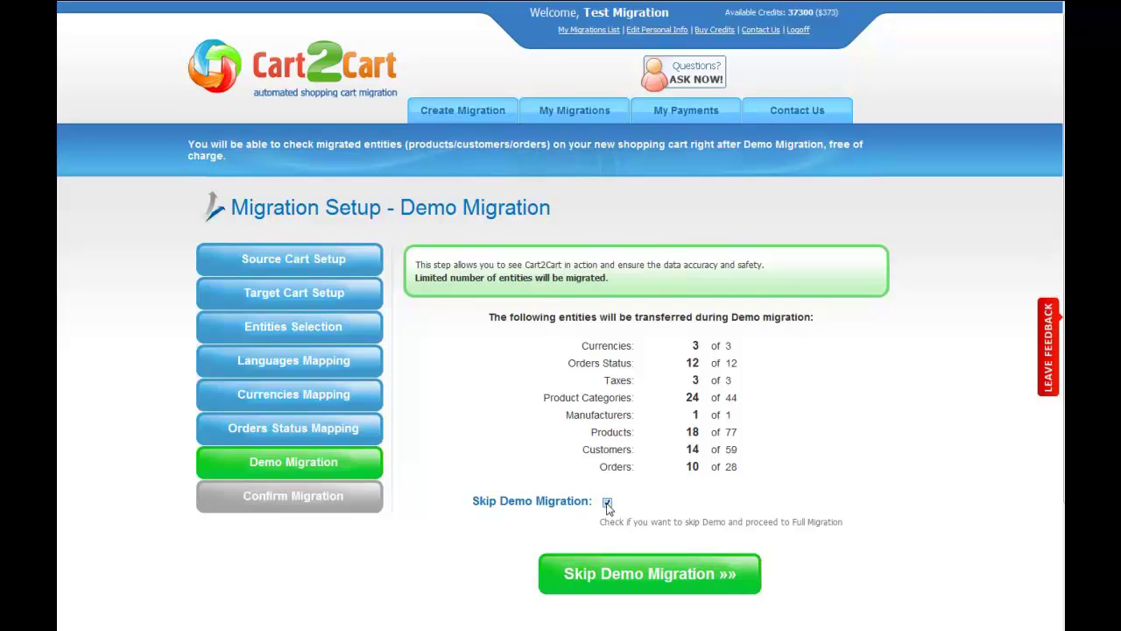
{"action": "left_click", "coordinate": [607, 503]}
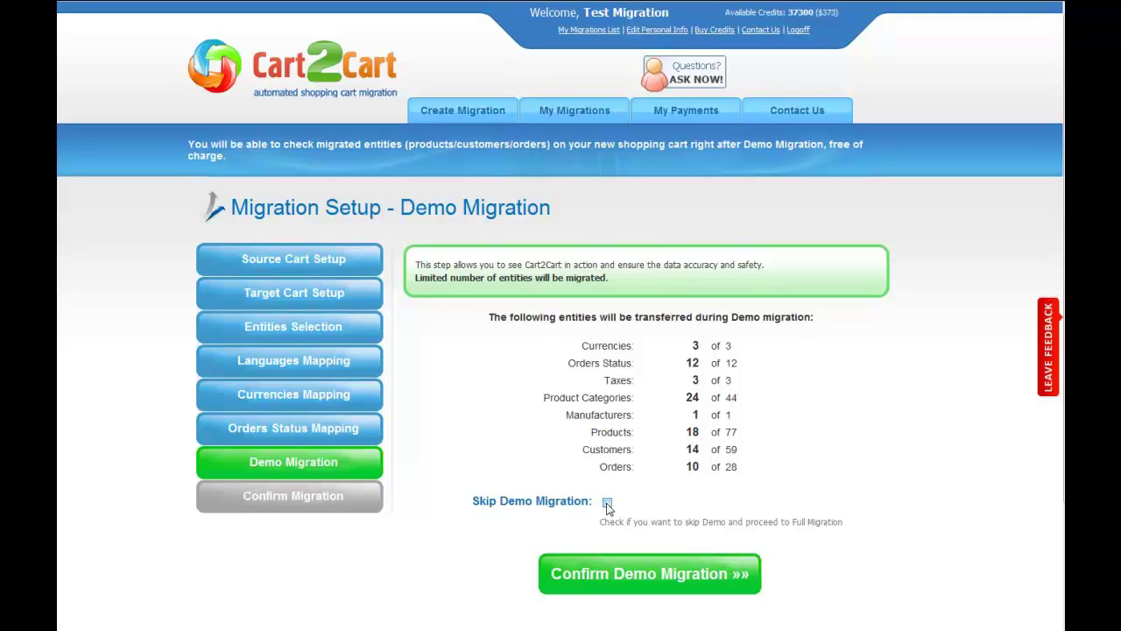
{"action": "left_click", "coordinate": [637, 570]}
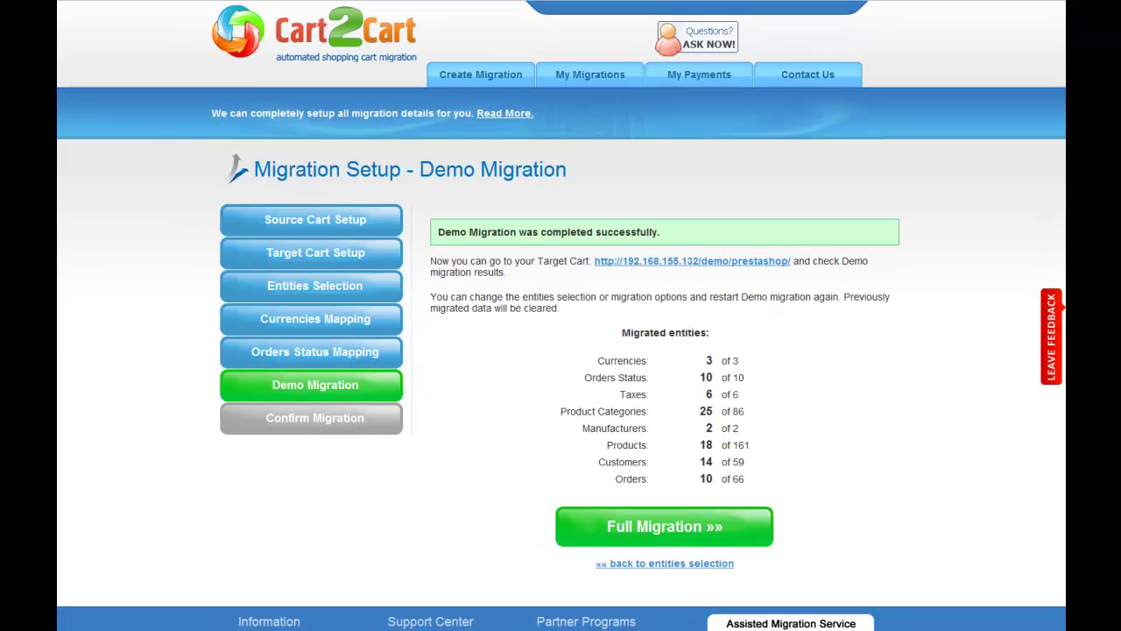
Step: Check the migrated Les batteries category in the PrestaShop store, then return to the results
{"action": "left_click", "coordinate": [727, 261]}
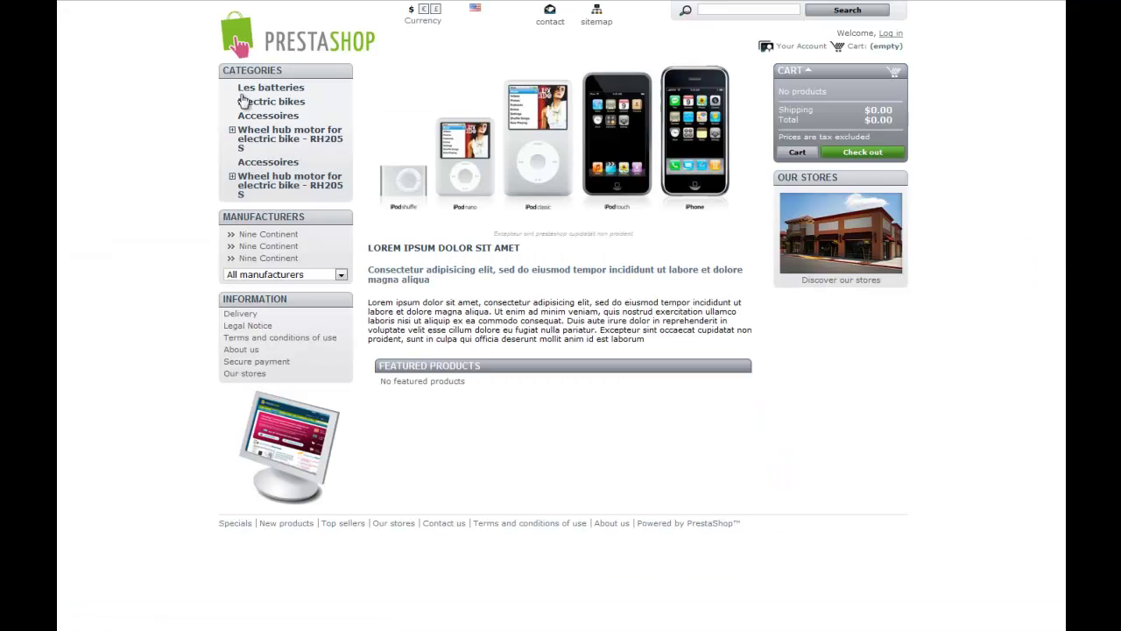
{"action": "left_click", "coordinate": [244, 91]}
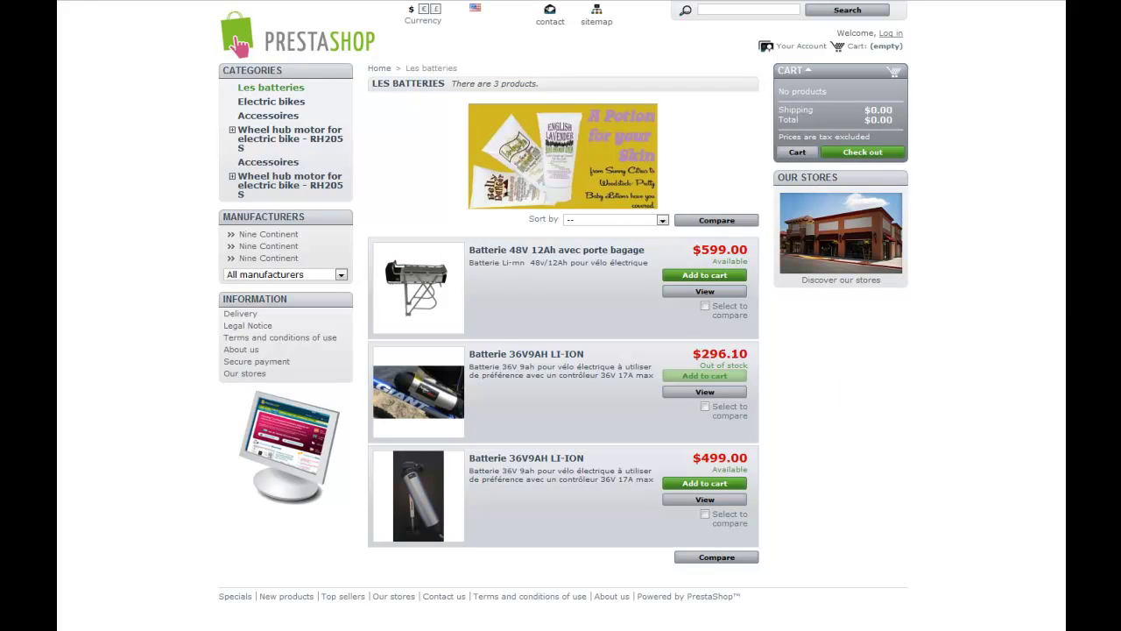
{"action": "key", "text": "ctrl+w"}
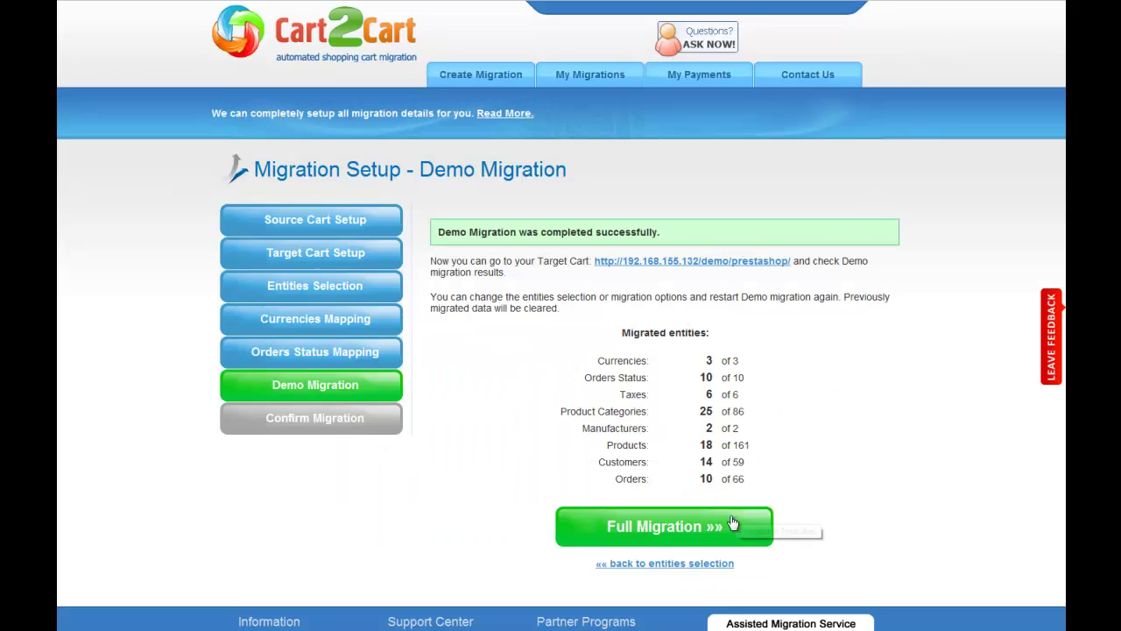
Step: Move to the full migration confirmation of 393 entities for $49.00, without a discount coupon
{"action": "left_click", "coordinate": [692, 538]}
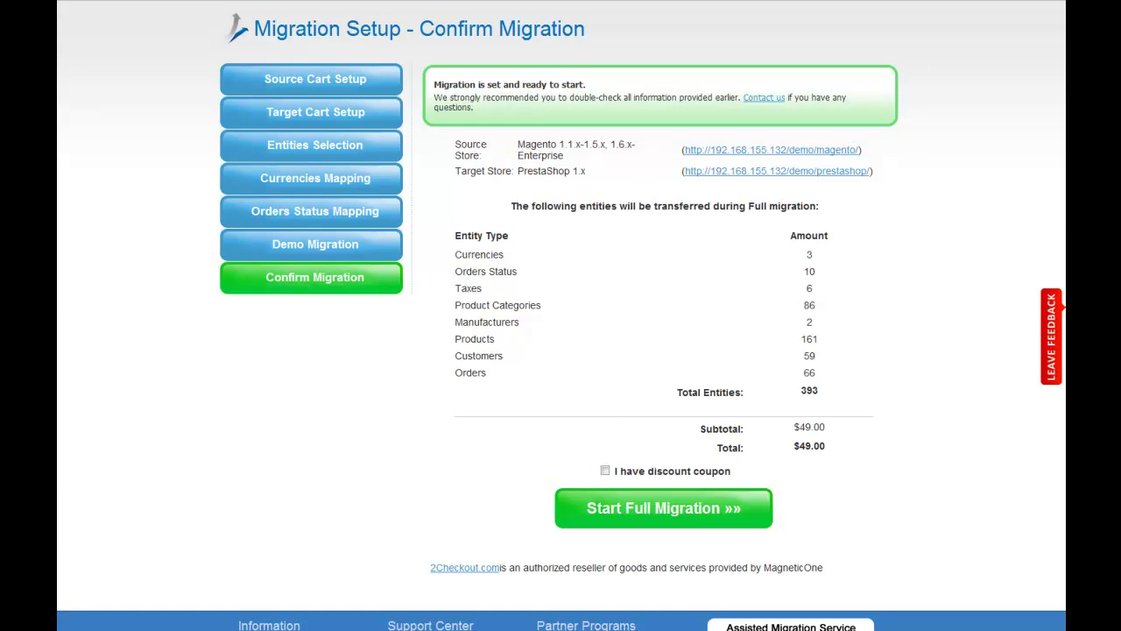
{"action": "left_click", "coordinate": [605, 471]}
{"action": "left_click", "coordinate": [606, 471]}
Step: Start the full migration and wait until the database and image files migration both complete
{"action": "left_click", "coordinate": [749, 512]}
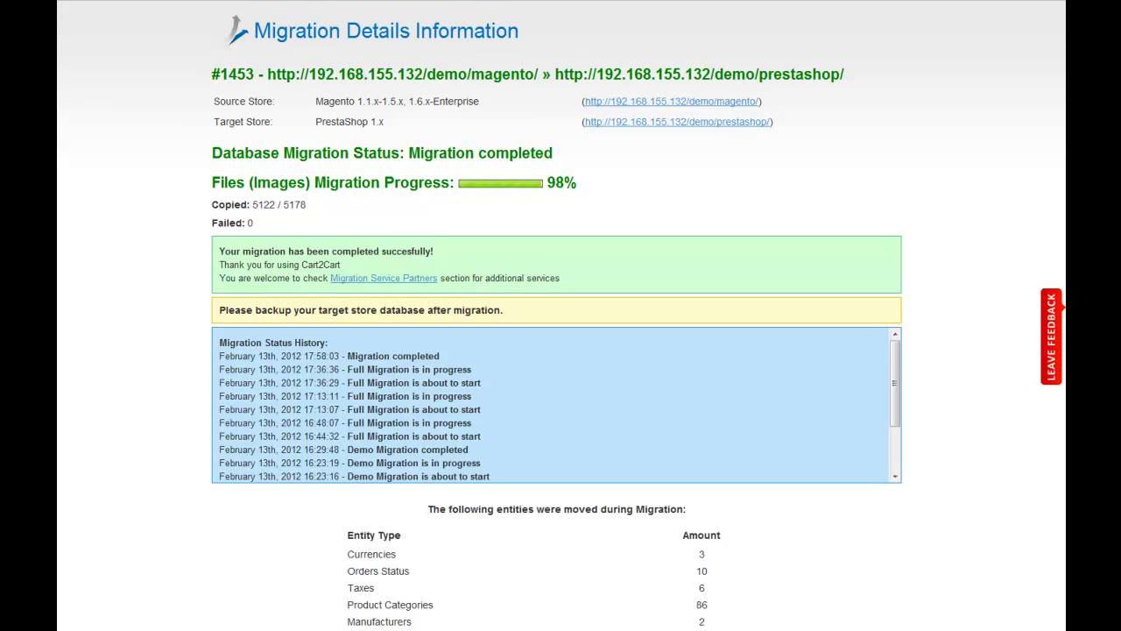
{"action": "scroll", "coordinate": [561, 351], "scroll_direction": "down", "scroll_amount": 3}
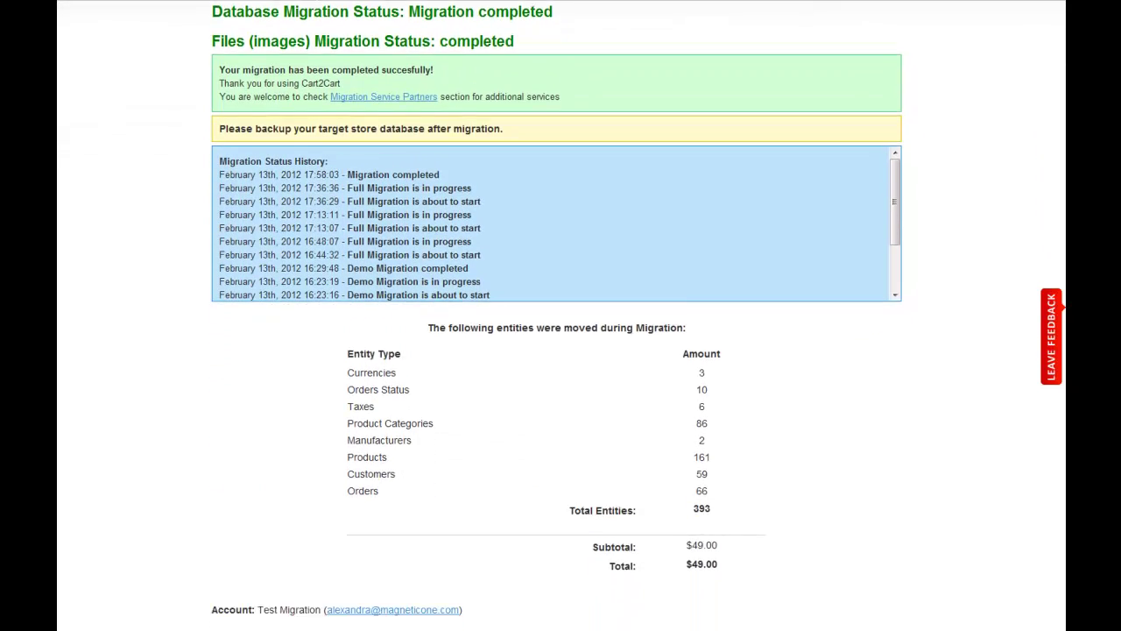
{"action": "scroll", "coordinate": [561, 350], "scroll_direction": "up", "scroll_amount": 3}
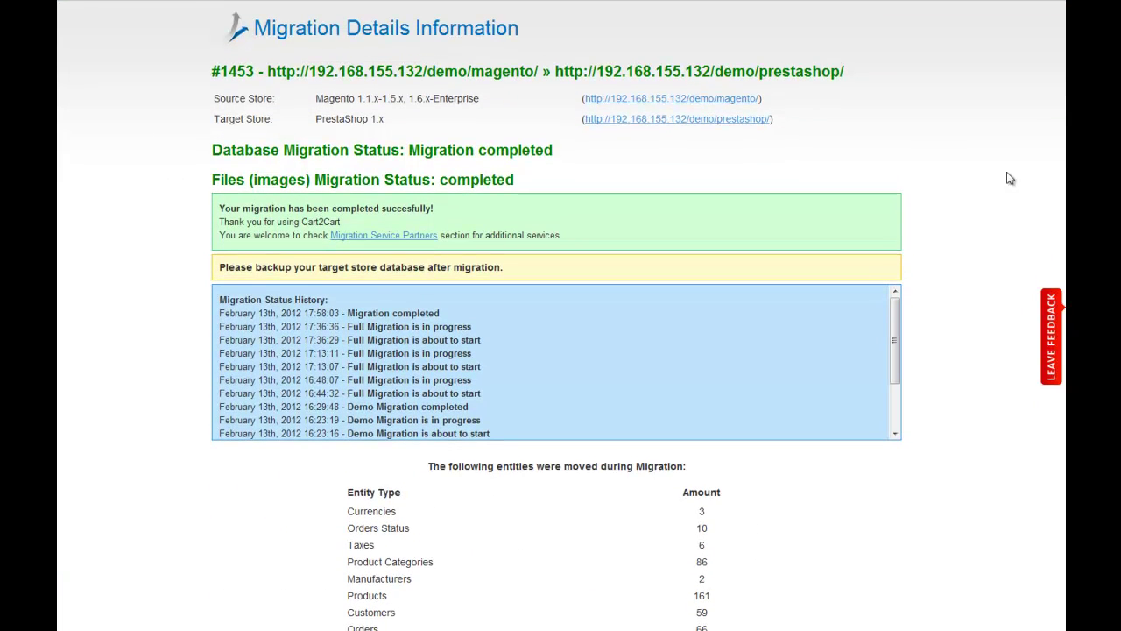
Step: On the PrestaShop storefront, browse the migrated Electric bikes (3 products) and Accessoires (14 products) categories
{"action": "left_click", "coordinate": [705, 119]}
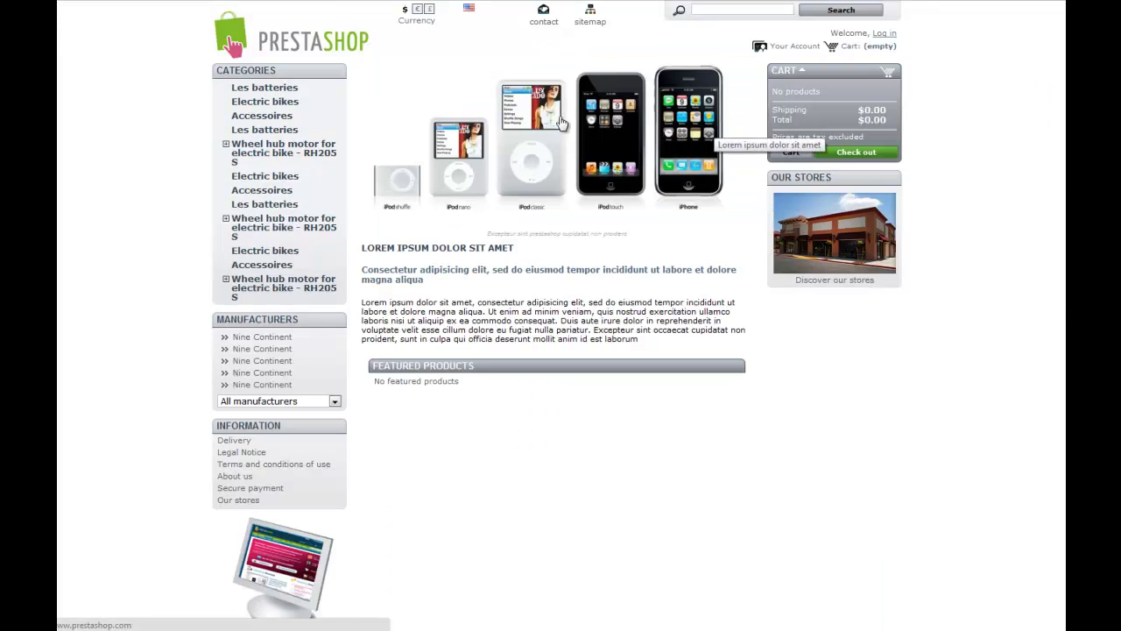
{"action": "left_click", "coordinate": [268, 102]}
{"action": "scroll", "coordinate": [1048, 199], "scroll_direction": "down", "scroll_amount": 1}
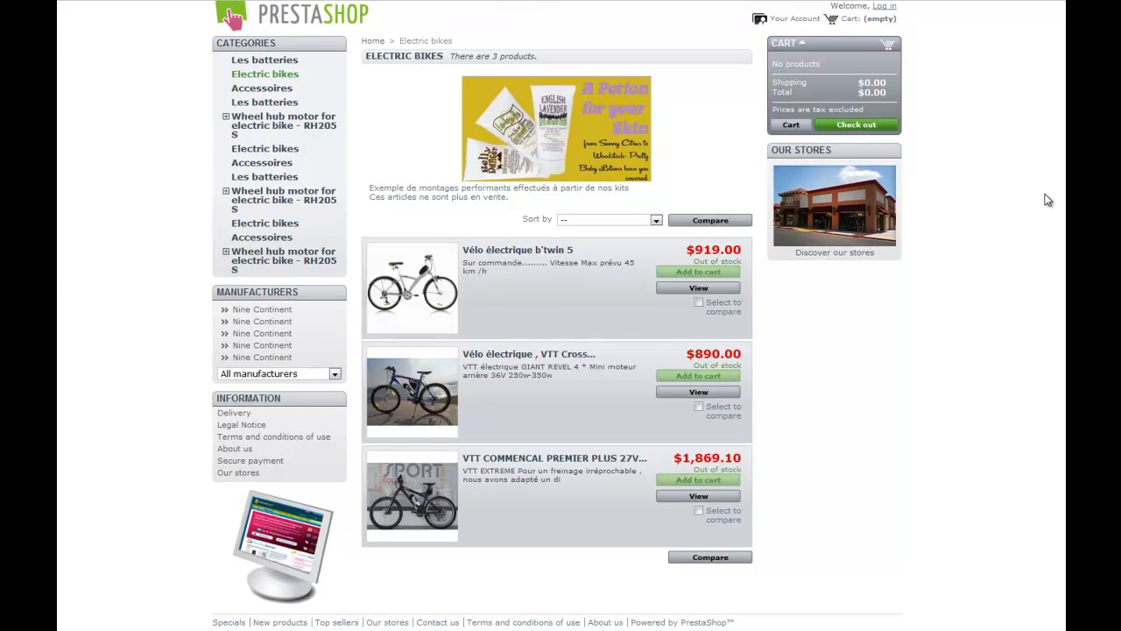
{"action": "scroll", "coordinate": [1049, 199], "scroll_direction": "up", "scroll_amount": 1}
{"action": "left_click", "coordinate": [245, 117]}
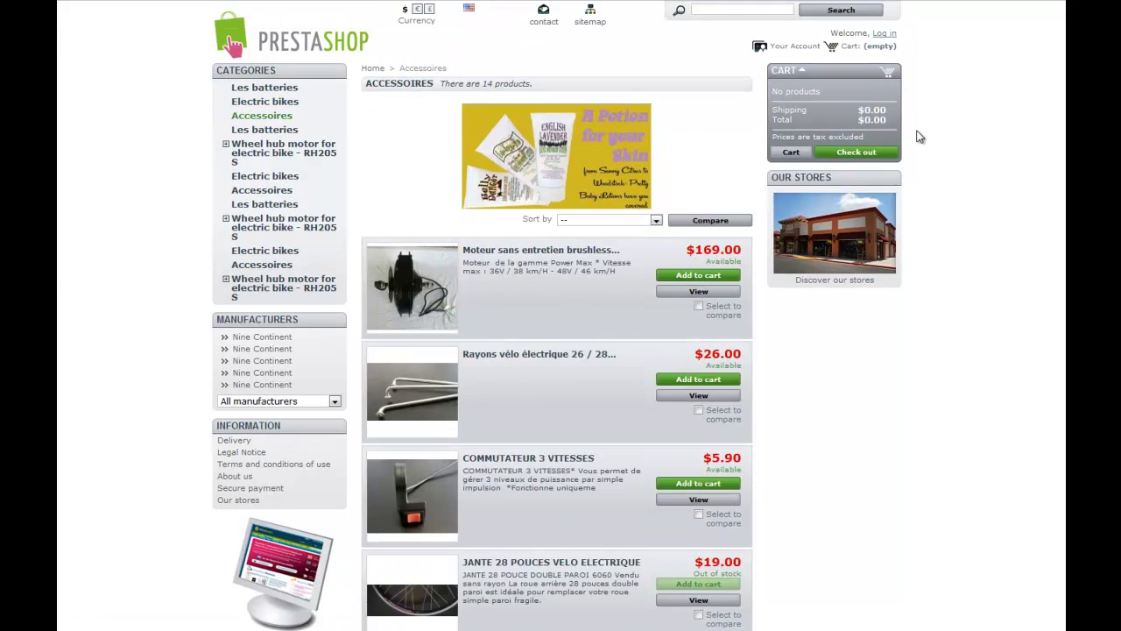
{"action": "scroll", "coordinate": [924, 146], "scroll_direction": "down", "scroll_amount": 8}
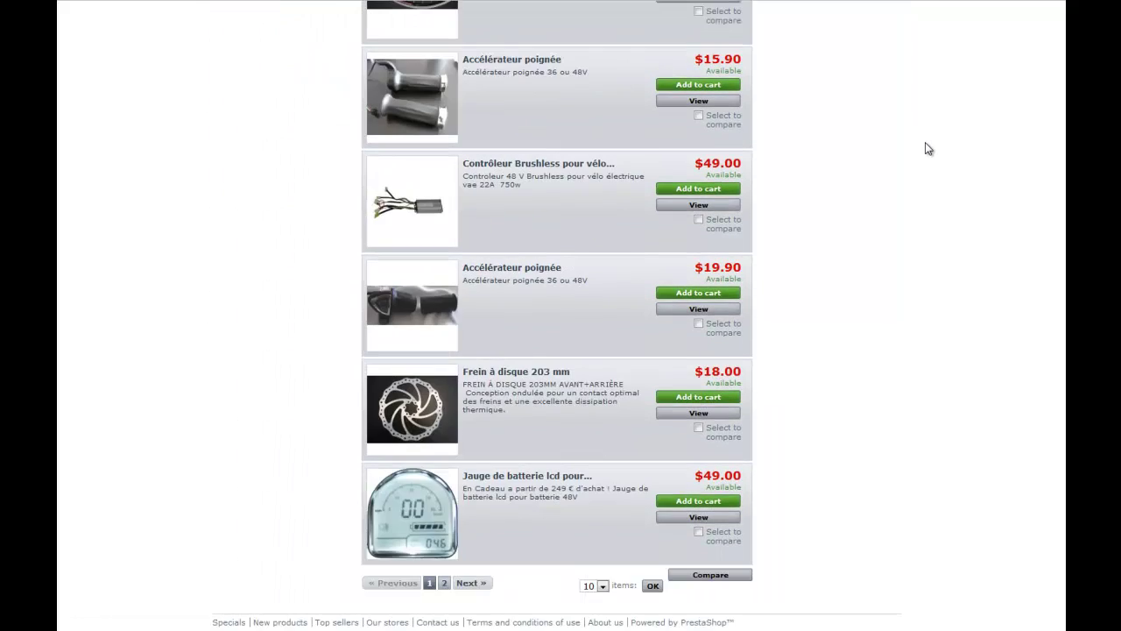
{"action": "scroll", "coordinate": [927, 145], "scroll_direction": "up", "scroll_amount": 8}
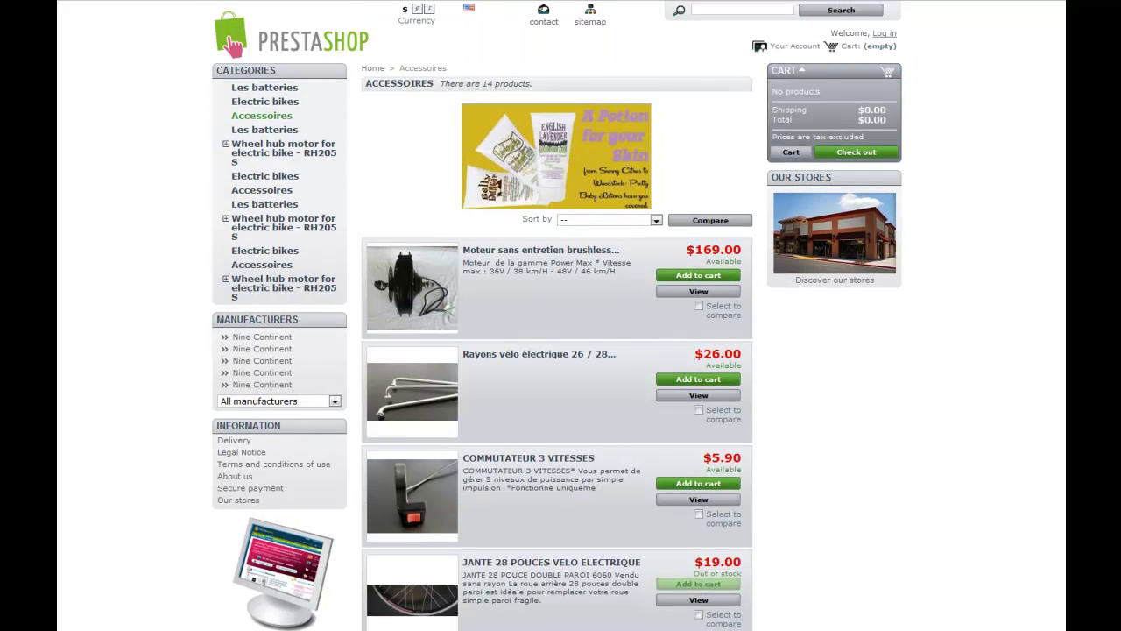